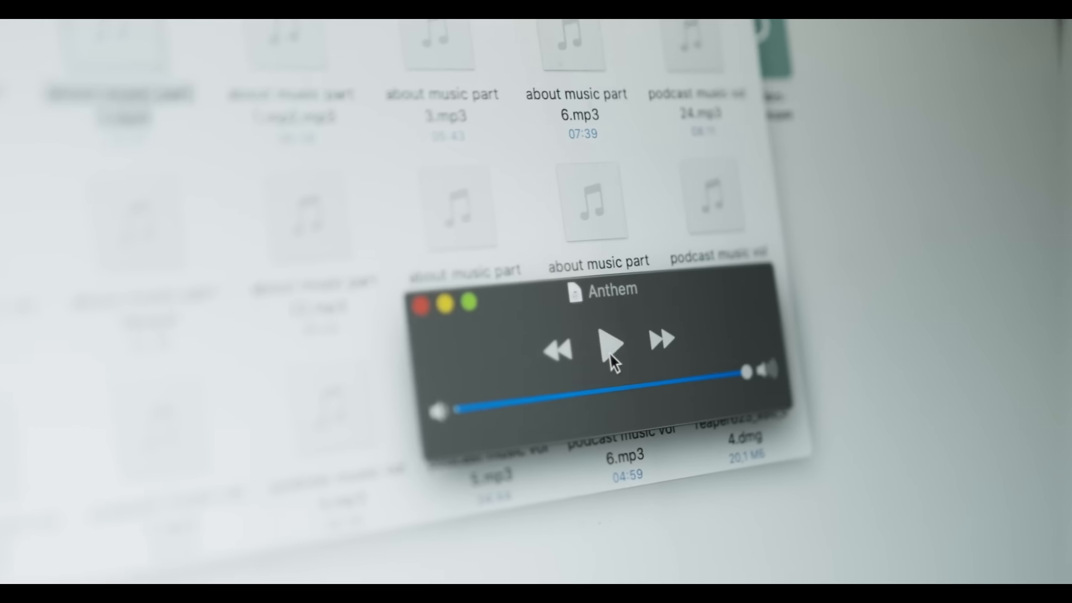
# - Open Chrome and load the OneTake AI home page at app.onetake.ai
pyautogui.click(642, 387)
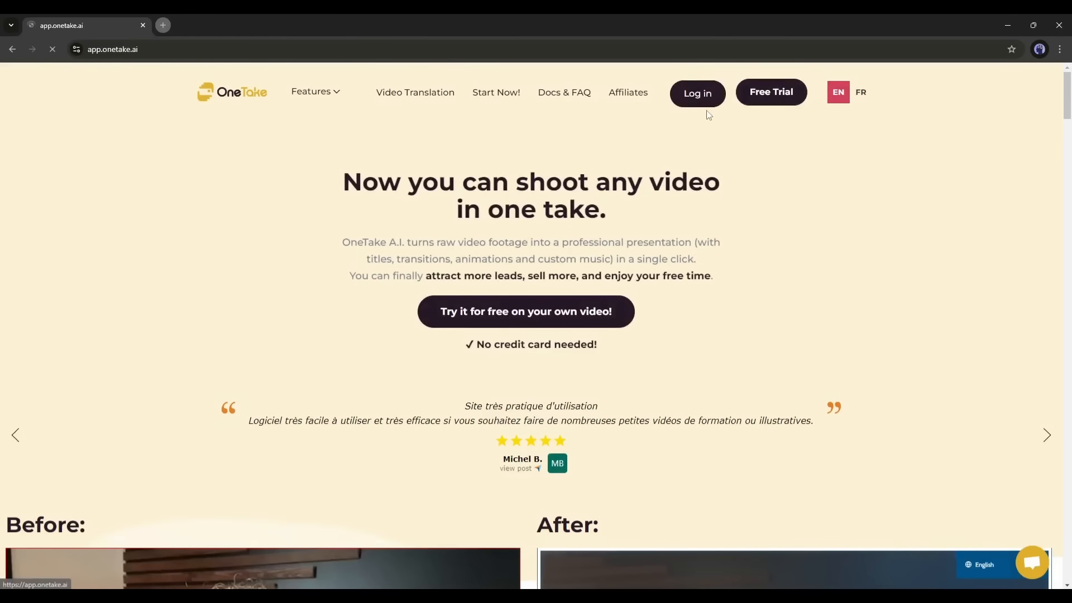
# - Log in to OneTake AI with the account e-mail to reach the '2024-11 - New Project' page
pyautogui.click(627, 298)
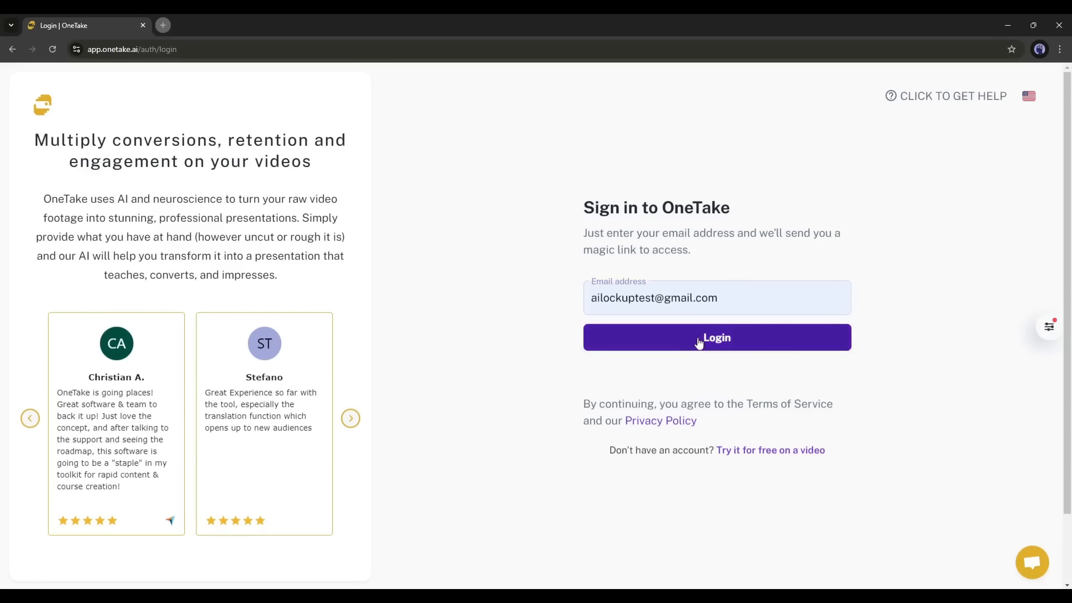
pyautogui.click(717, 337)
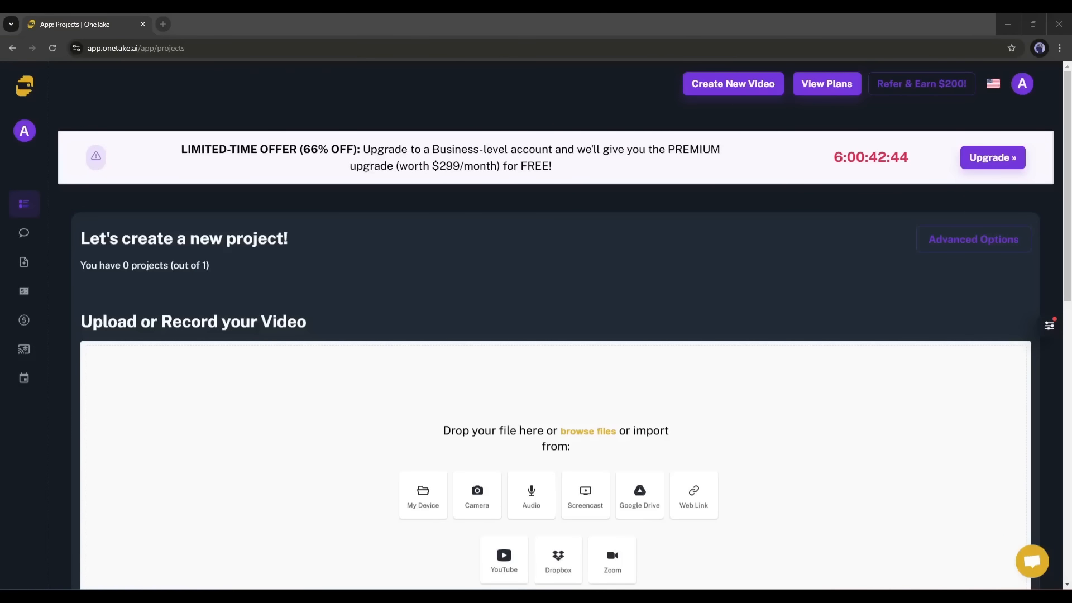
pyautogui.scroll(-3, 414, 246)
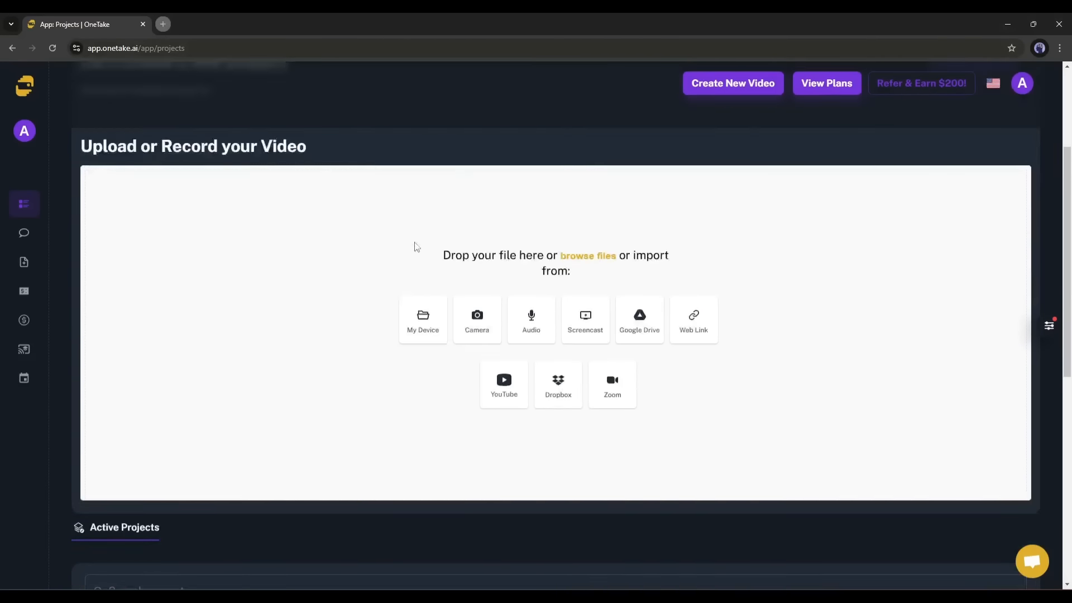
pyautogui.scroll(3, 431, 299)
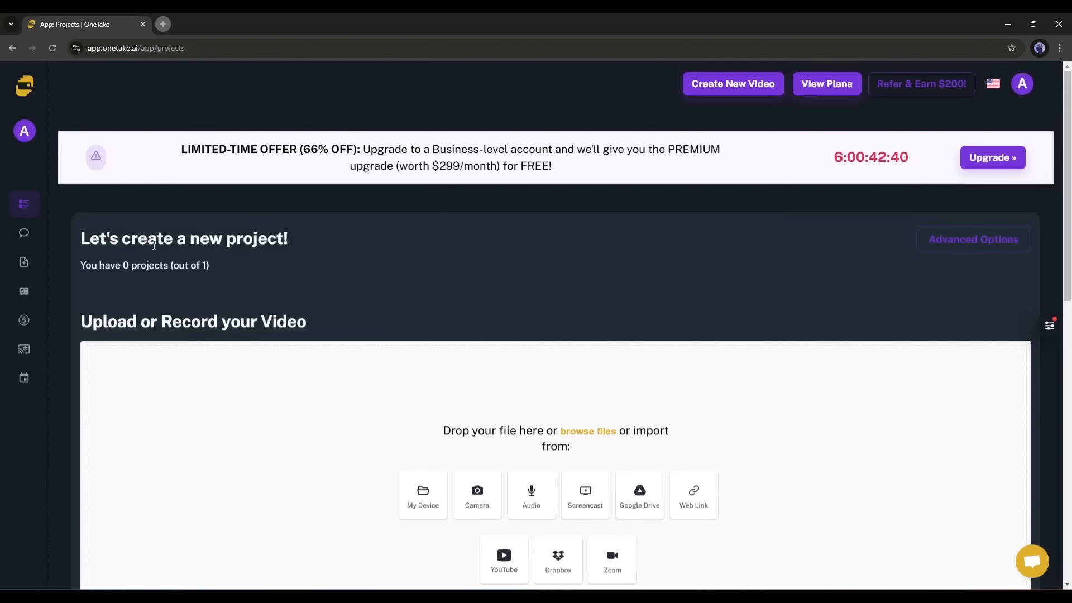
pyautogui.moveTo(105, 241); pyautogui.dragTo(293, 239)
pyautogui.click(254, 240)
# - Name the project 'Test Project' with the video title 'How to impress your boss'
pyautogui.click(960, 243)
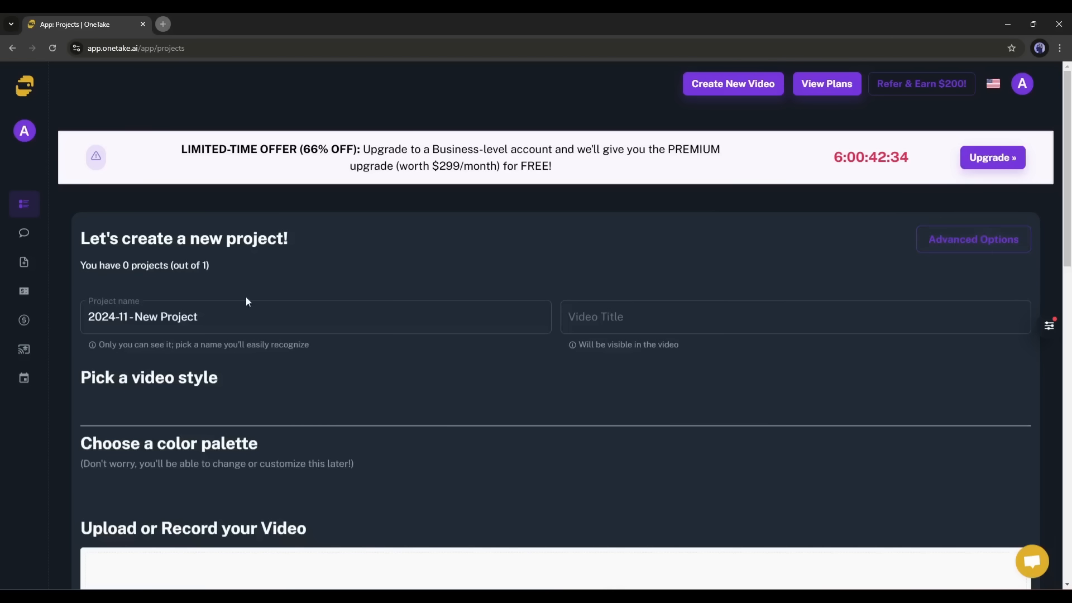
pyautogui.click(265, 313)
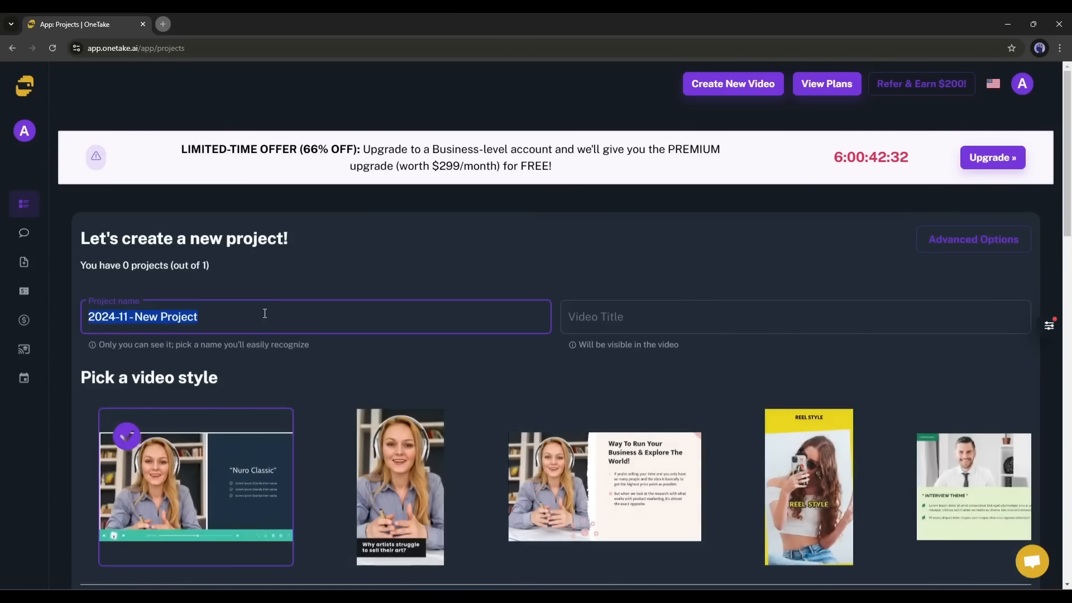
pyautogui.write('Test ')
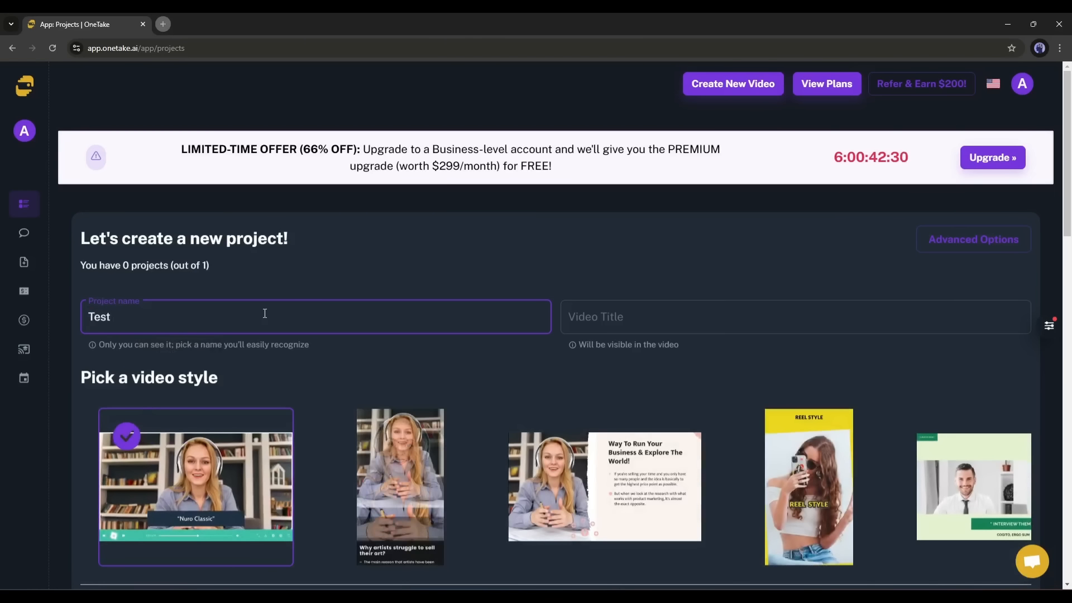
pyautogui.write('Pr')
pyautogui.write('oj')
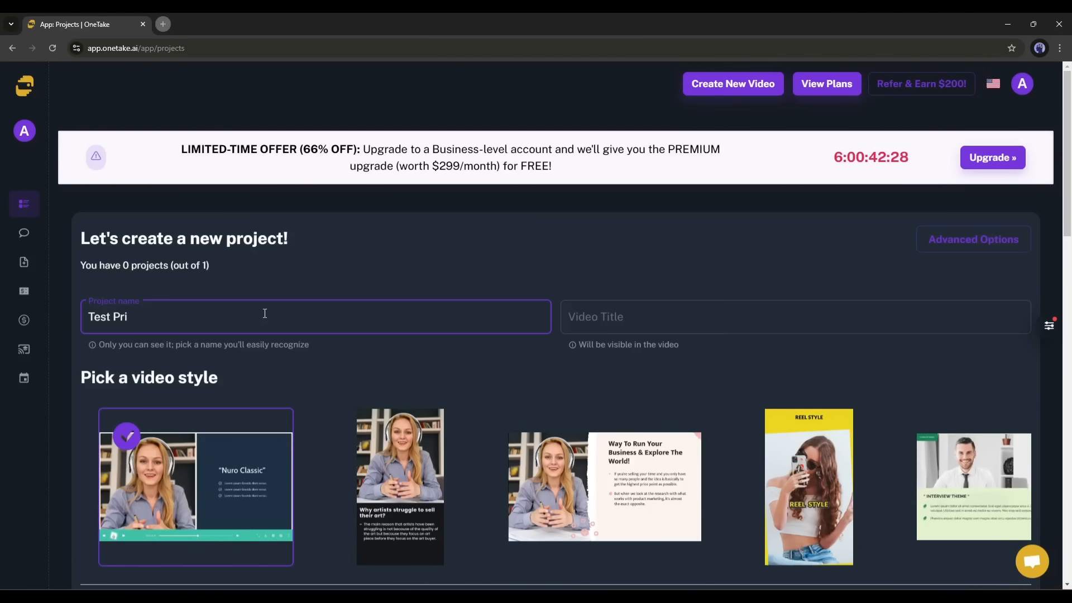
pyautogui.write('ect')
pyautogui.press('Tab')
pyautogui.write('How to impress your boss')
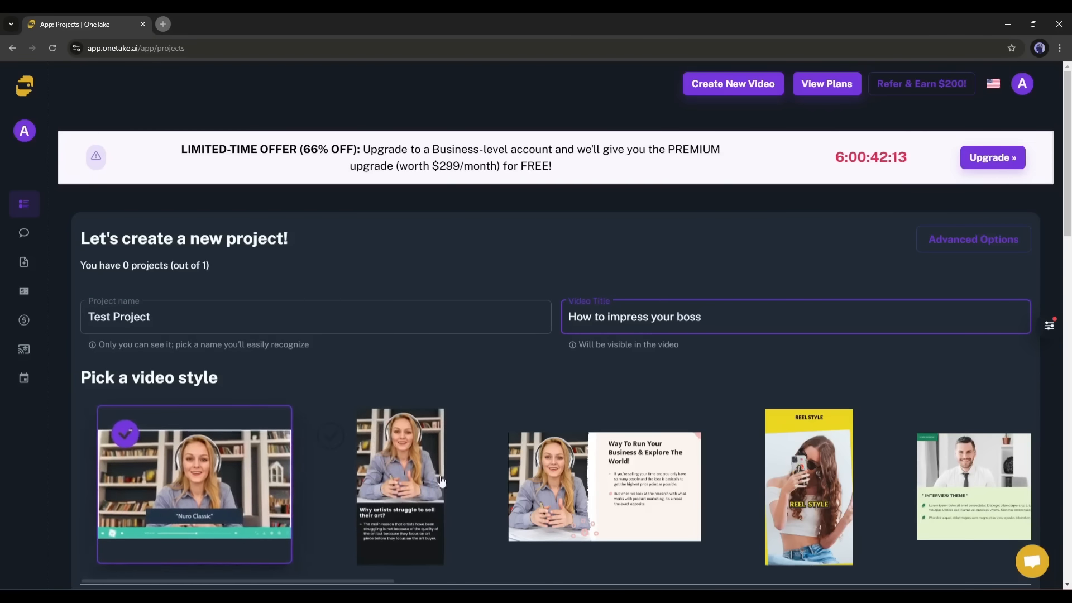
# - Choose the Kommunikator Theme video style and keep the Preset Colors palette
pyautogui.click(975, 491)
pyautogui.scroll(-1, 670, 509)
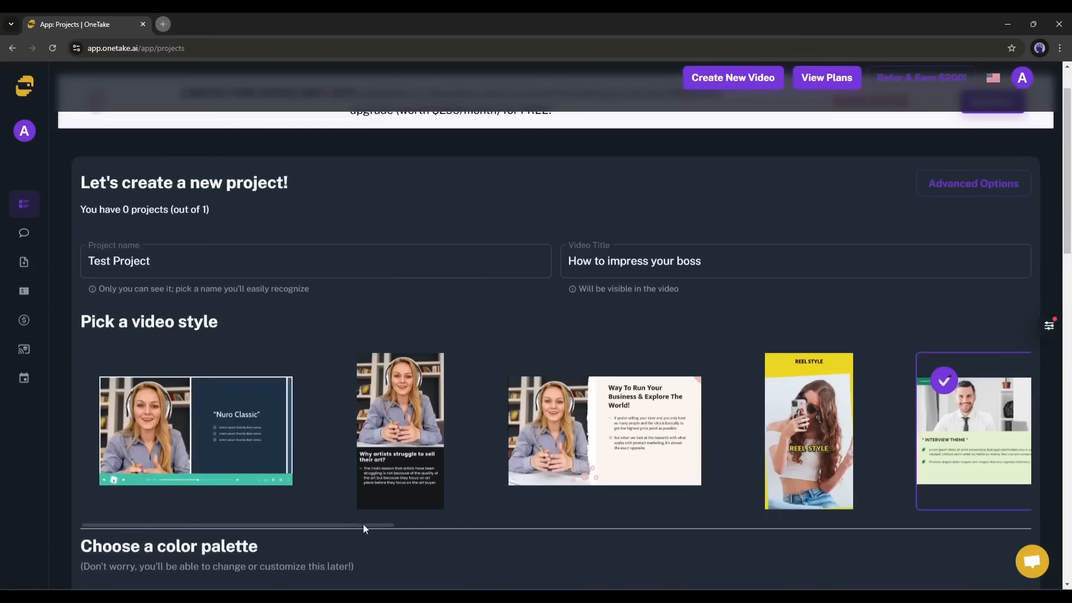
pyautogui.moveTo(363, 525); pyautogui.dragTo(341, 545)
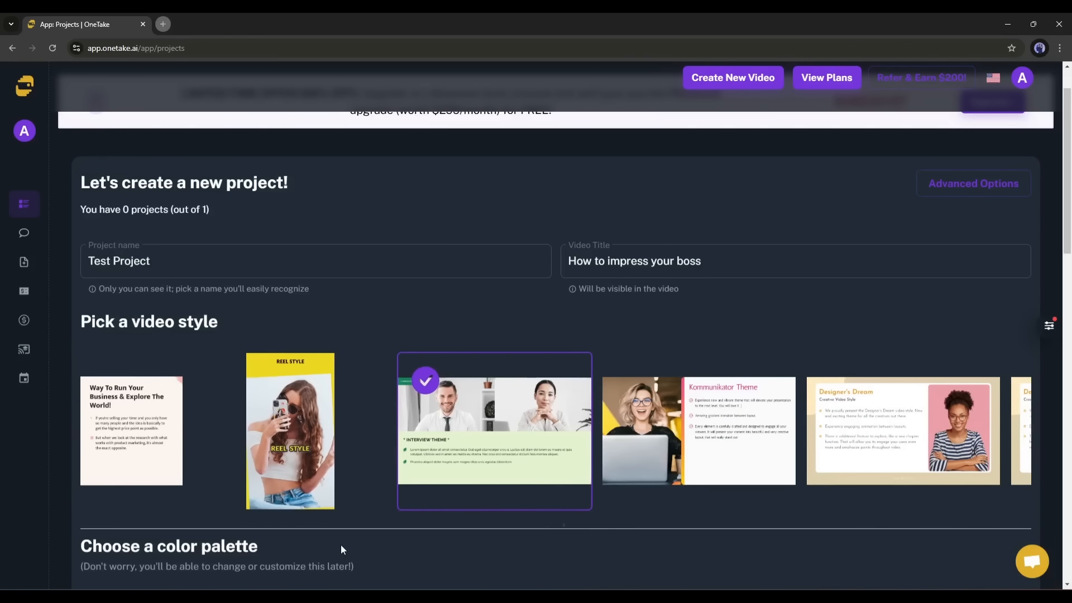
pyautogui.click(698, 433)
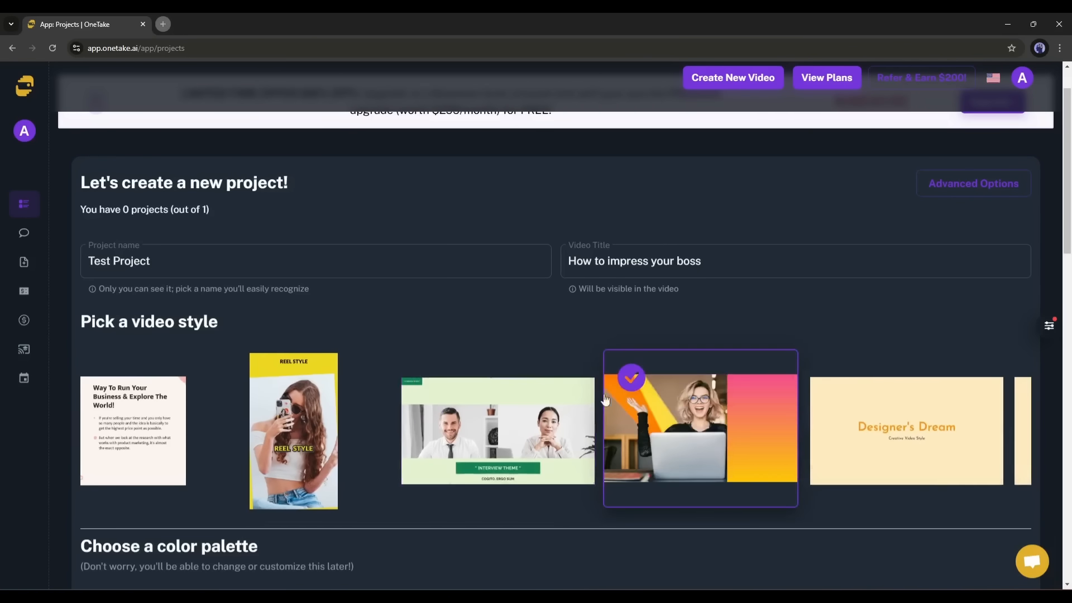
pyautogui.scroll(-3, 549, 342)
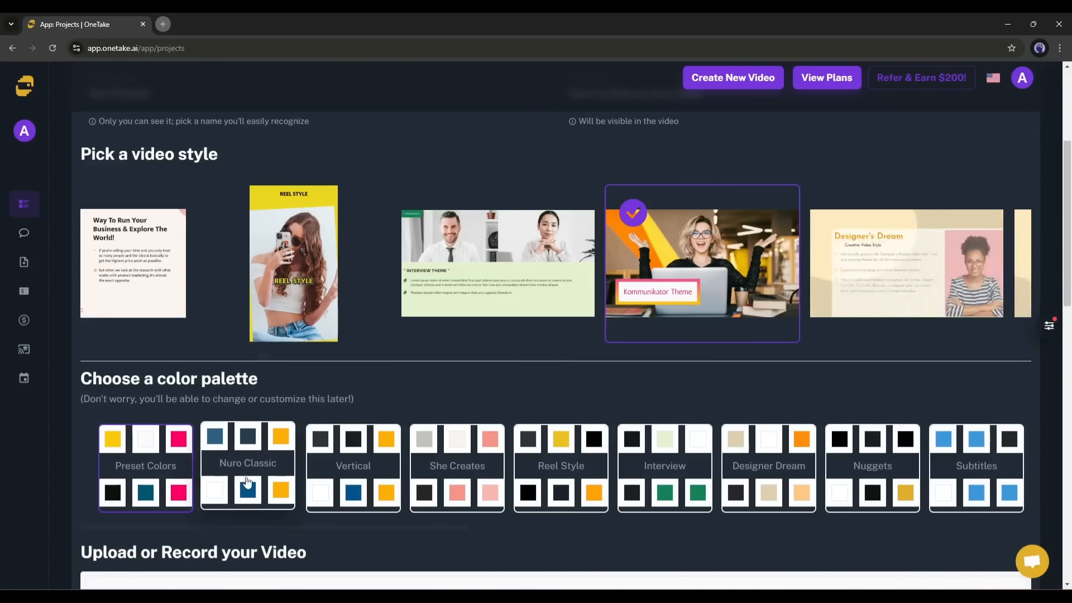
pyautogui.click(353, 486)
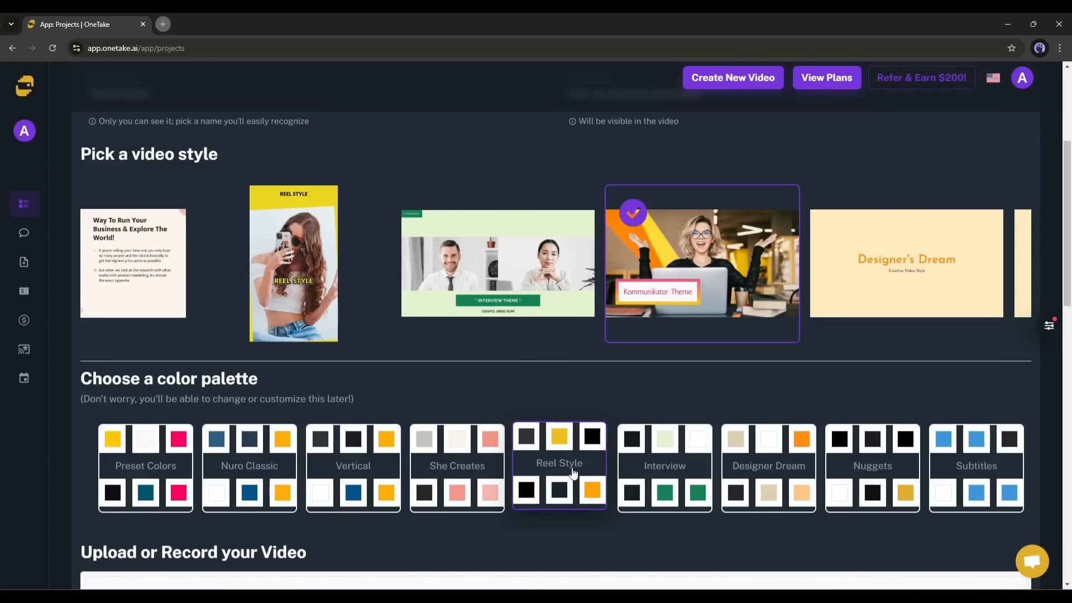
pyautogui.click(175, 469)
pyautogui.scroll(-7, 255, 518)
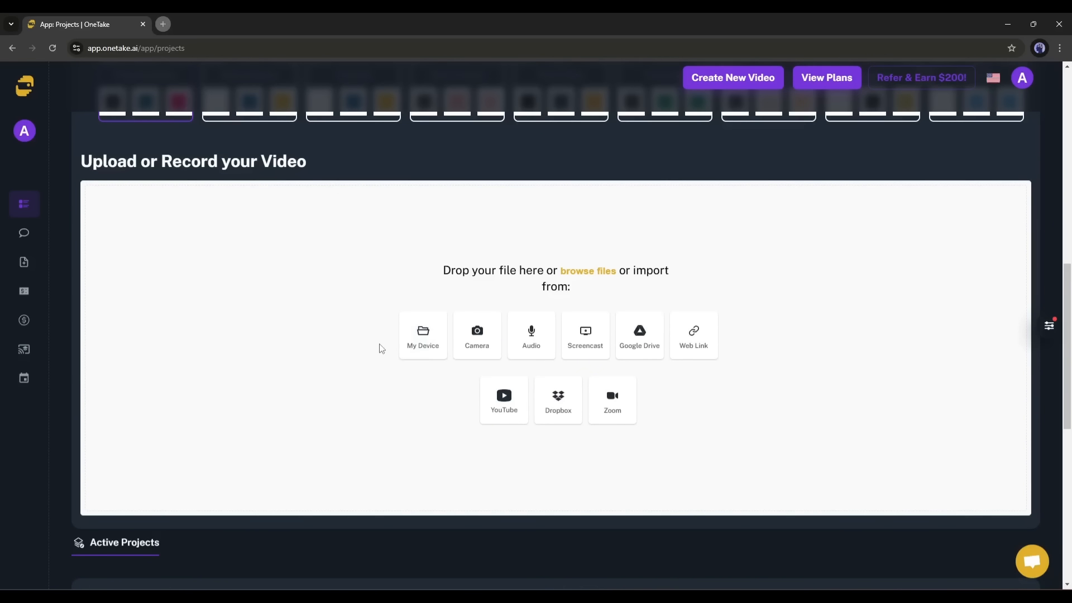
pyautogui.moveTo(393, 349); pyautogui.dragTo(430, 350)
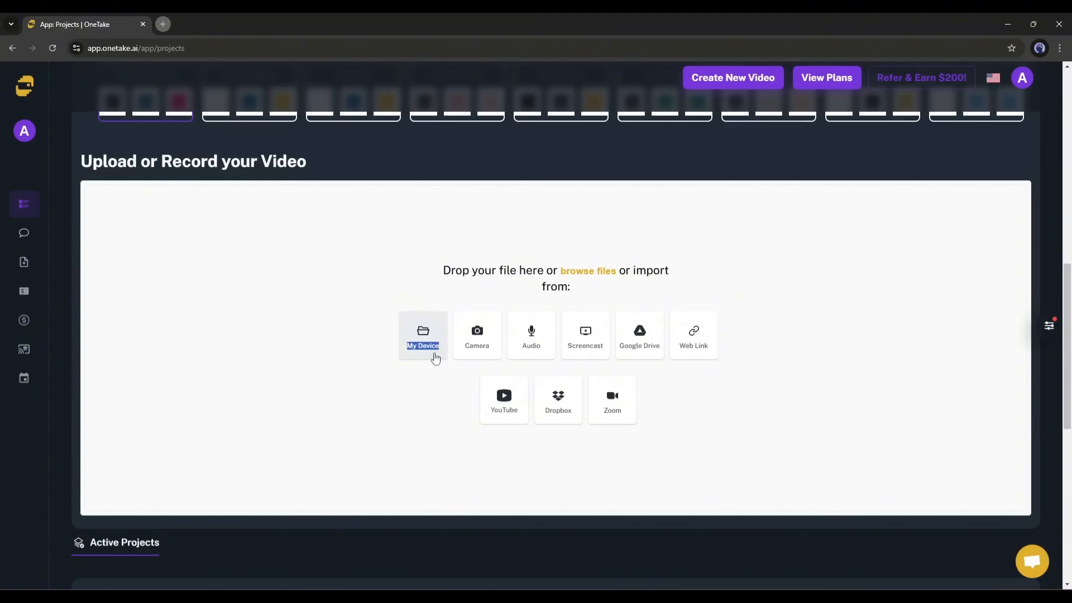
pyautogui.click(468, 356)
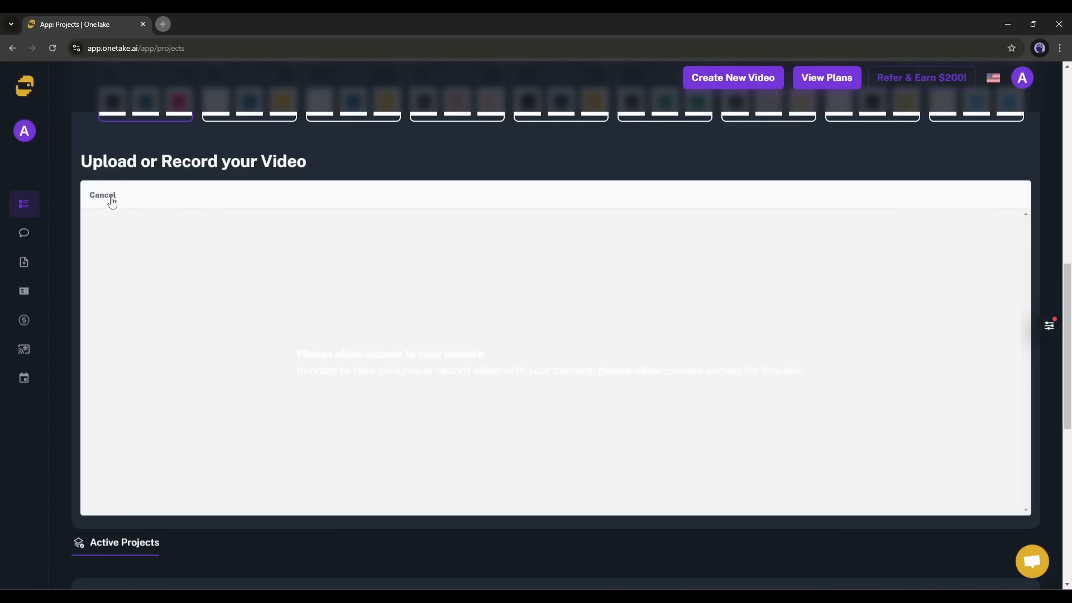
pyautogui.click(112, 201)
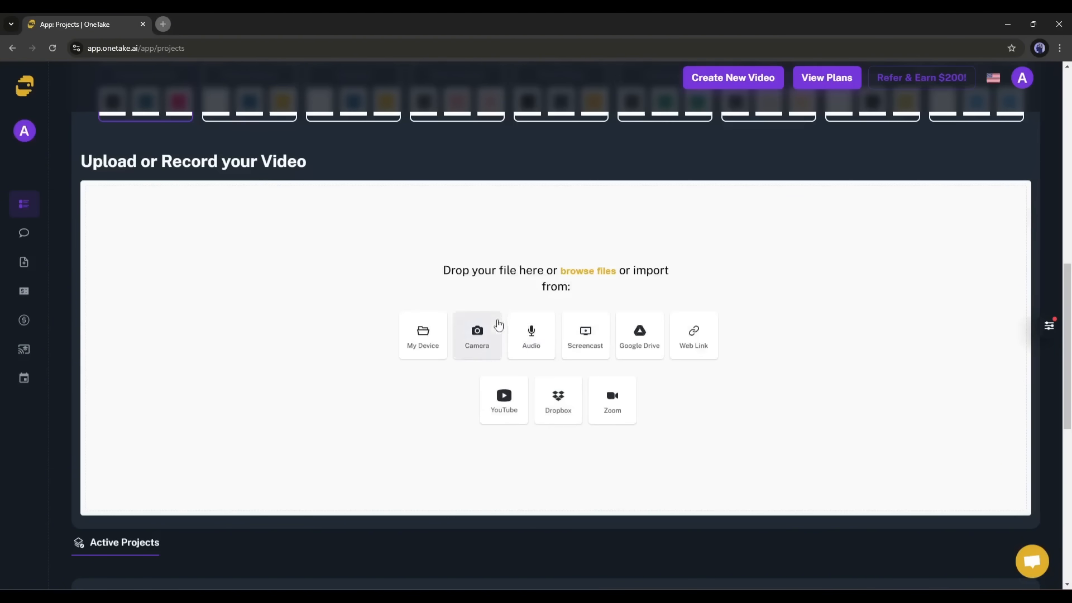
pyautogui.click(581, 341)
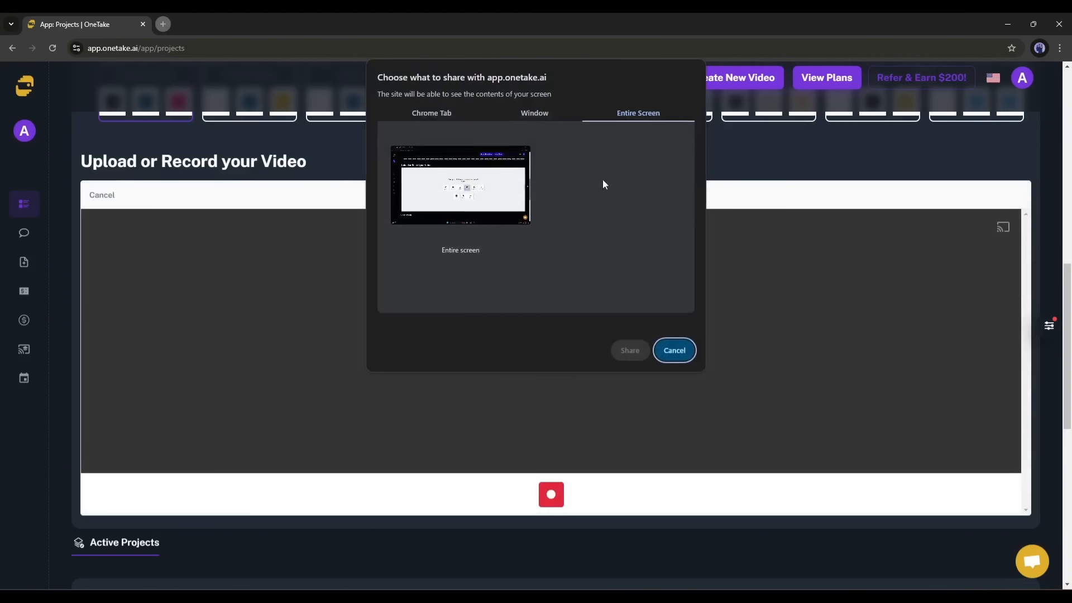
pyautogui.click(671, 352)
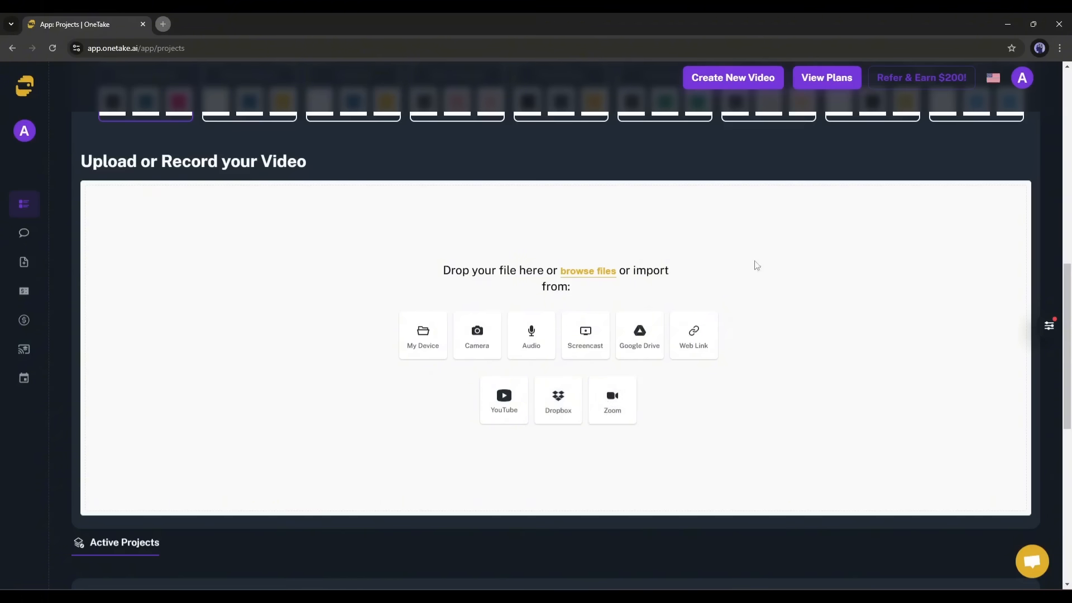
# - Upload a video from the Downloads folder on this computer into Test Project
pyautogui.click(435, 345)
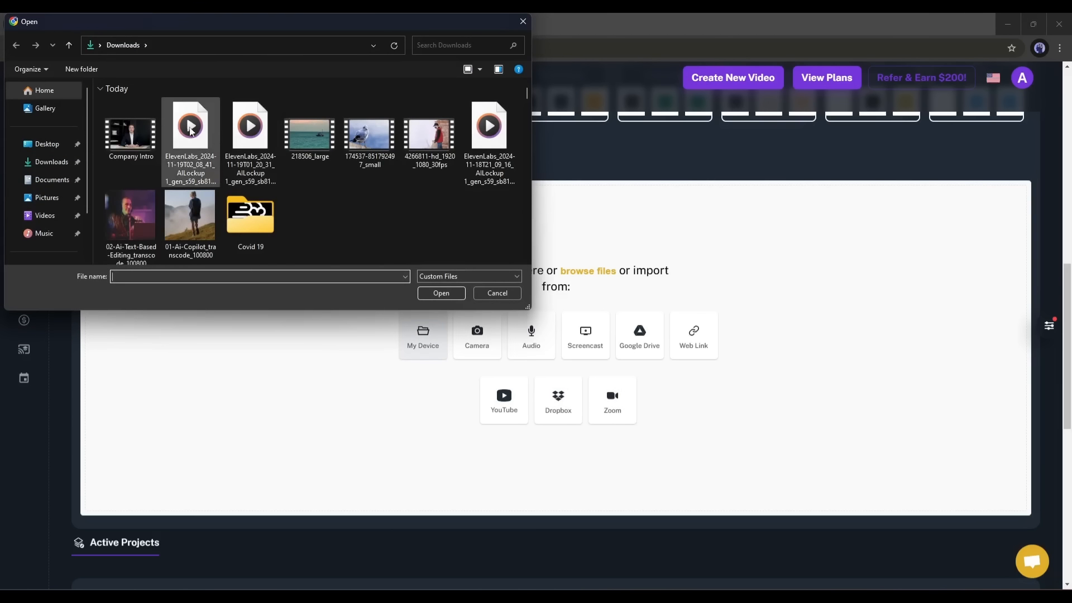
pyautogui.doubleClick(127, 134)
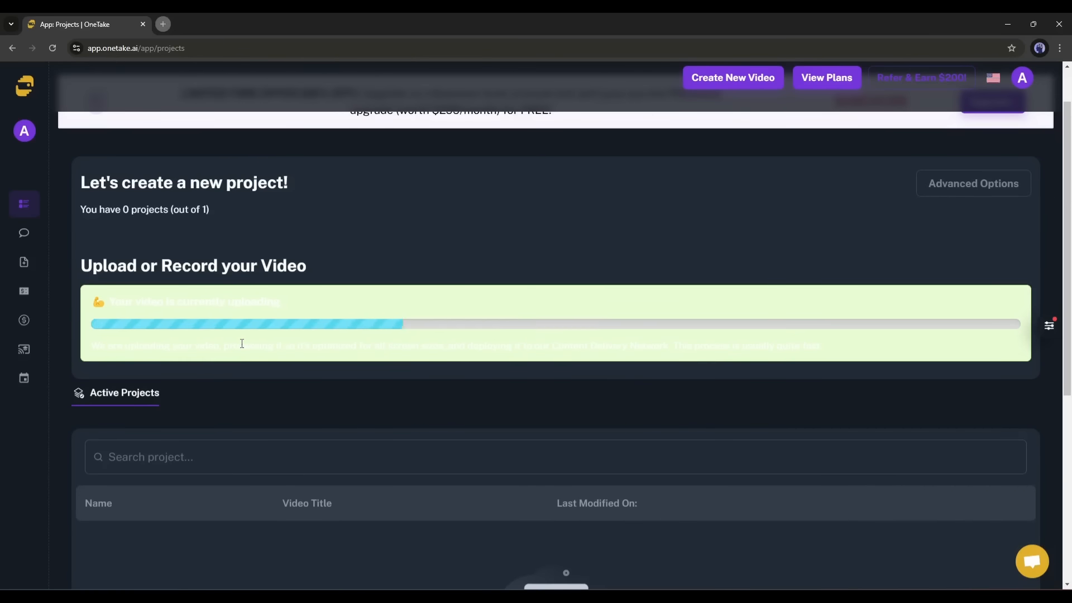
pyautogui.scroll(-2, 349, 350)
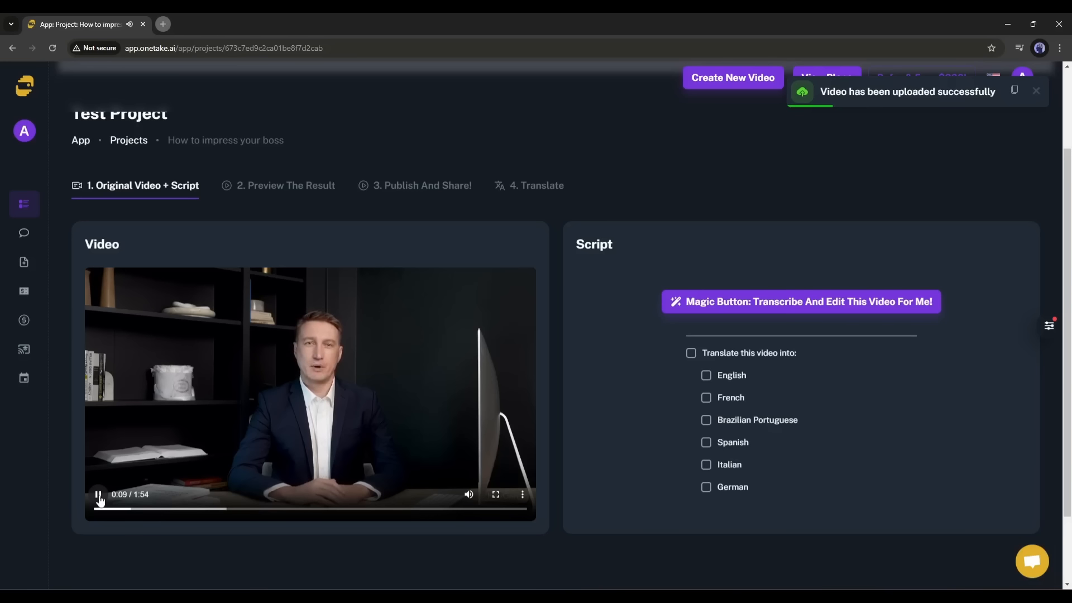
# - Pause the uploaded clip and run the Magic Button to transcribe and edit it
pyautogui.click(98, 495)
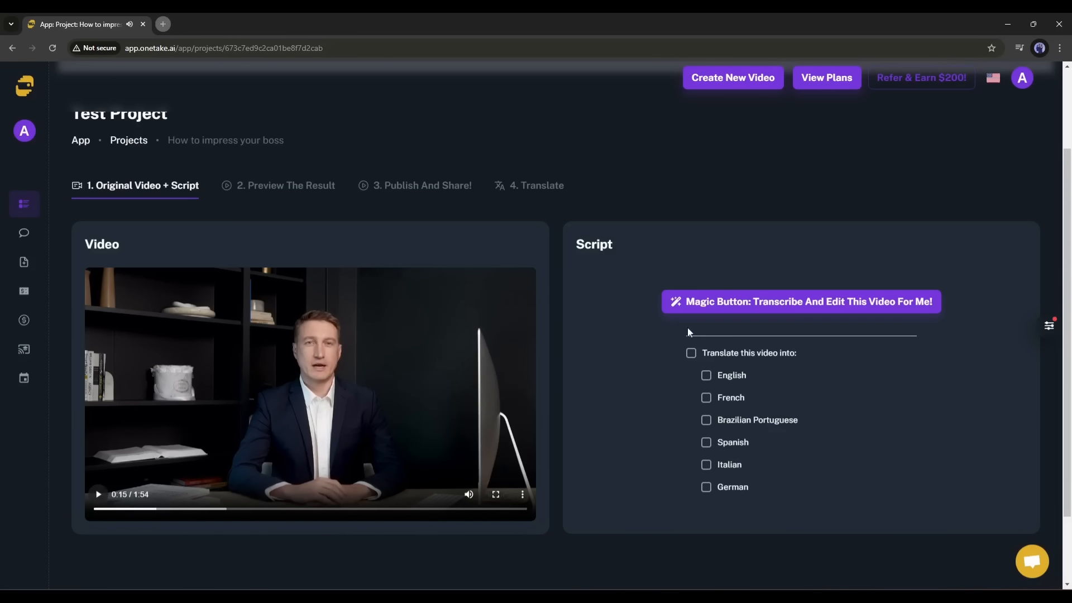
pyautogui.click(743, 304)
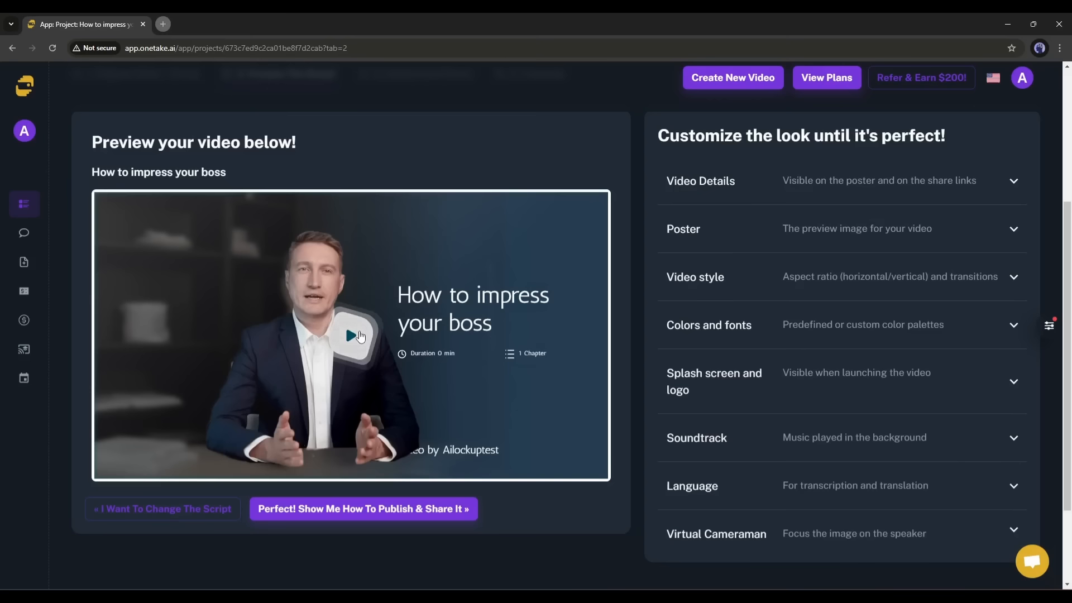
# - Play and pause the edited preview, then expand the Video Details section
pyautogui.click(360, 335)
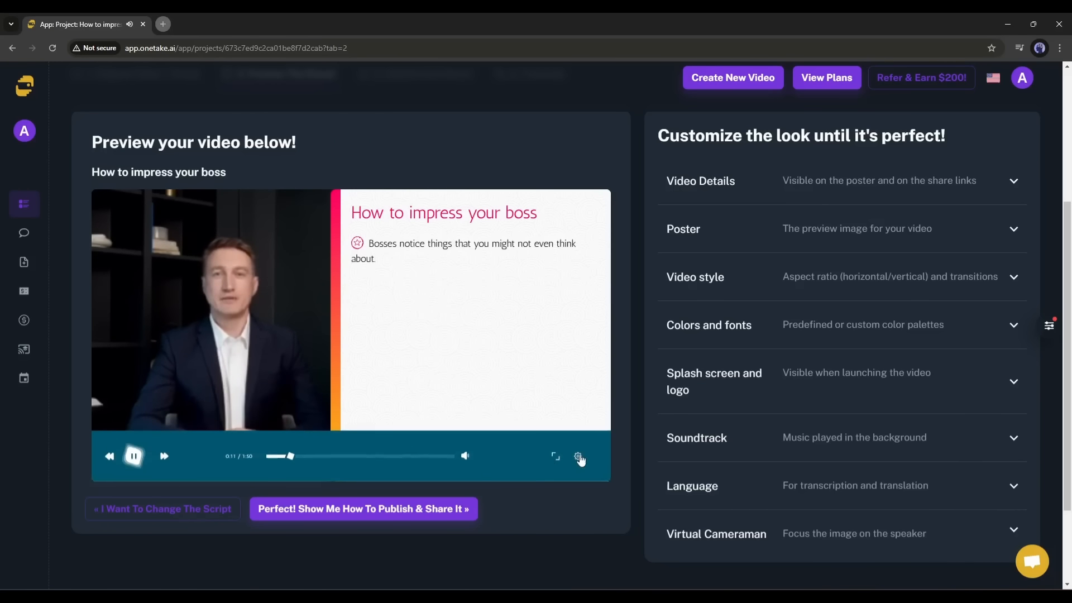
pyautogui.click(580, 457)
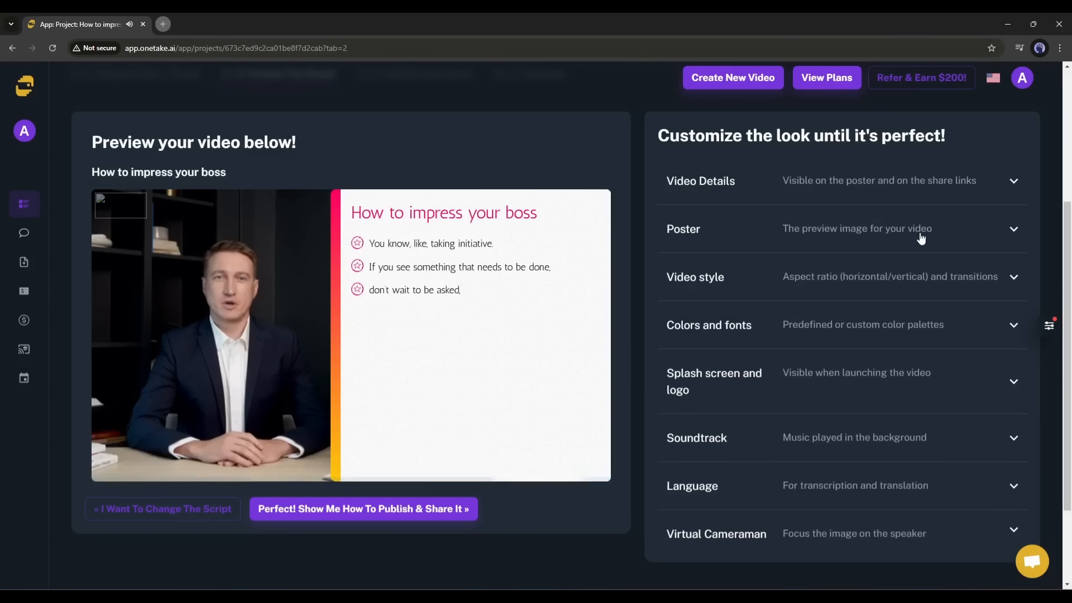
pyautogui.click(529, 356)
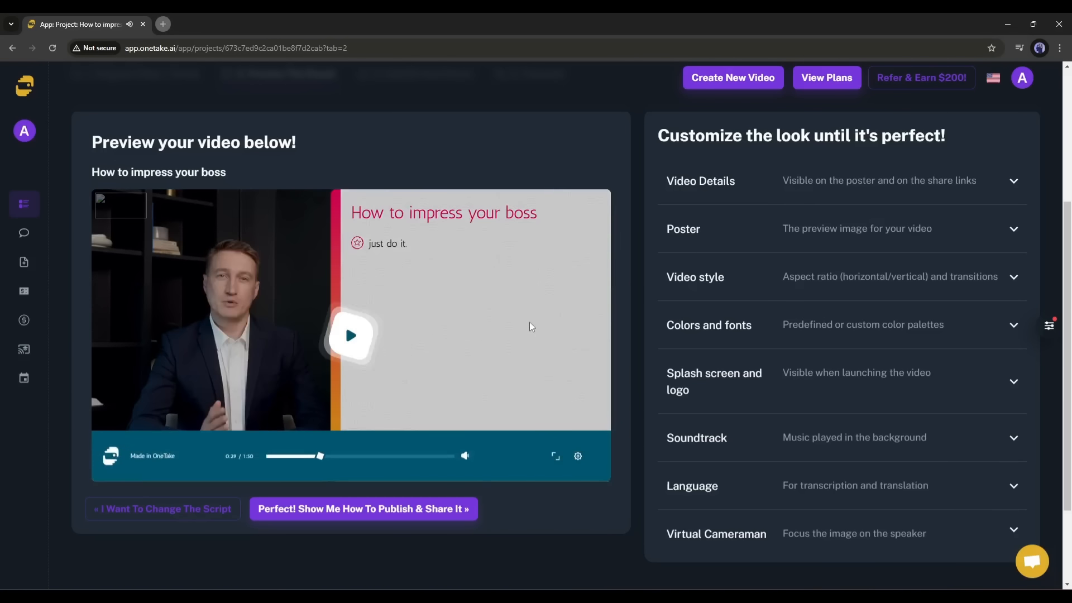
pyautogui.click(1027, 182)
# - Set the poster to the Neutral blurred background
pyautogui.scroll(-1, 815, 299)
pyautogui.scroll(-2, 771, 340)
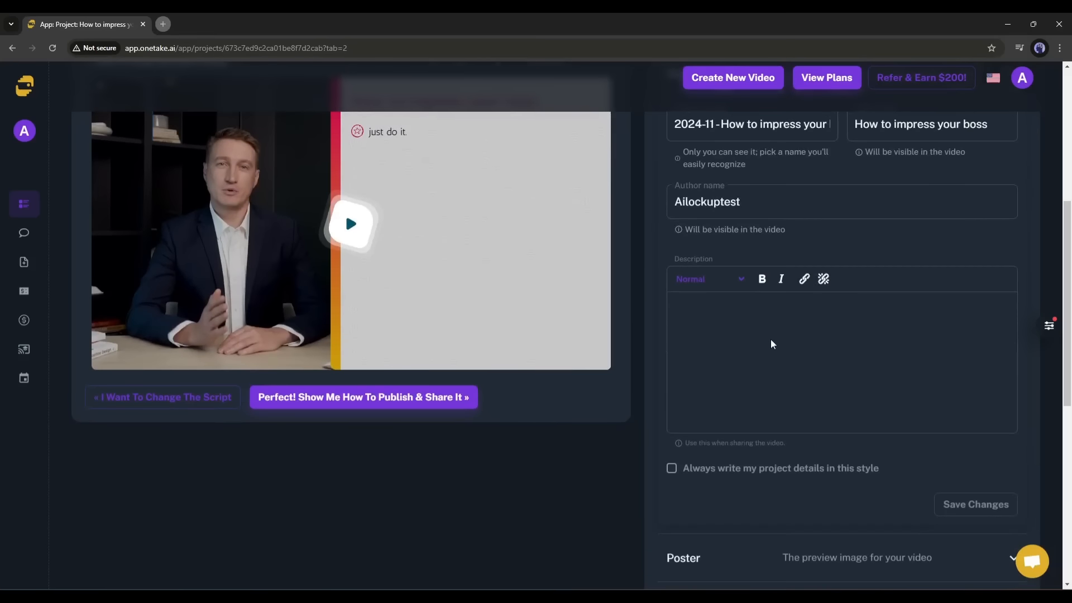
pyautogui.scroll(-4, 804, 341)
pyautogui.scroll(5, 812, 339)
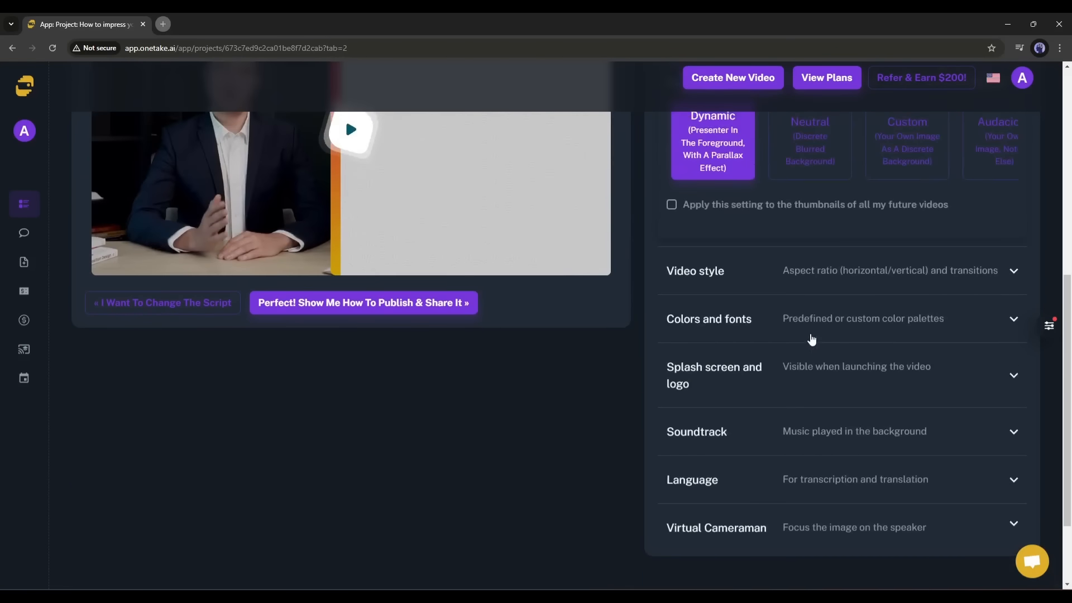
pyautogui.click(779, 338)
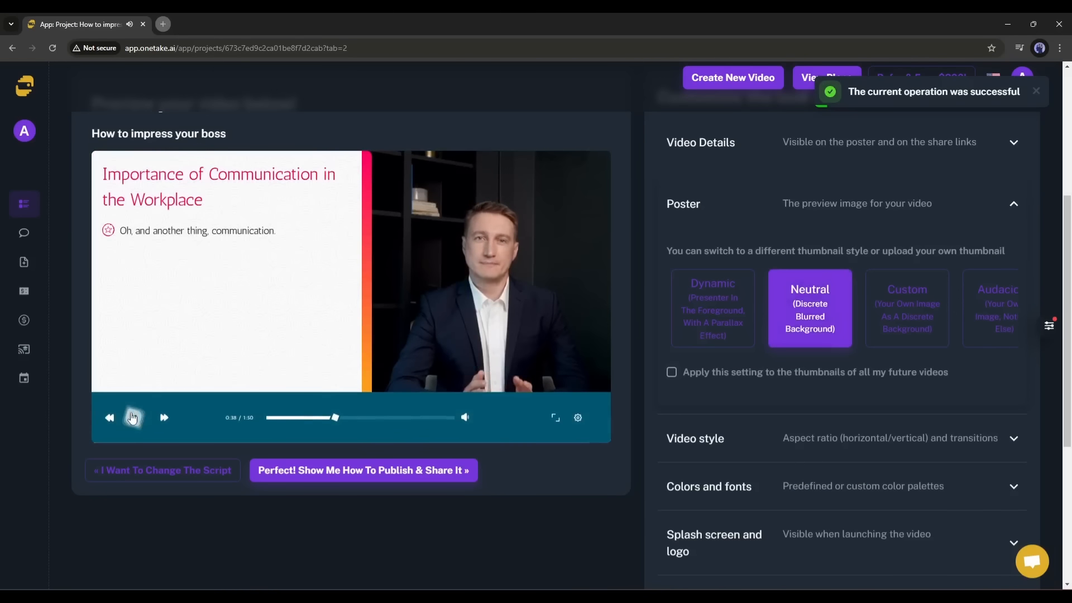
pyautogui.scroll(-4, 837, 354)
pyautogui.scroll(4, 854, 279)
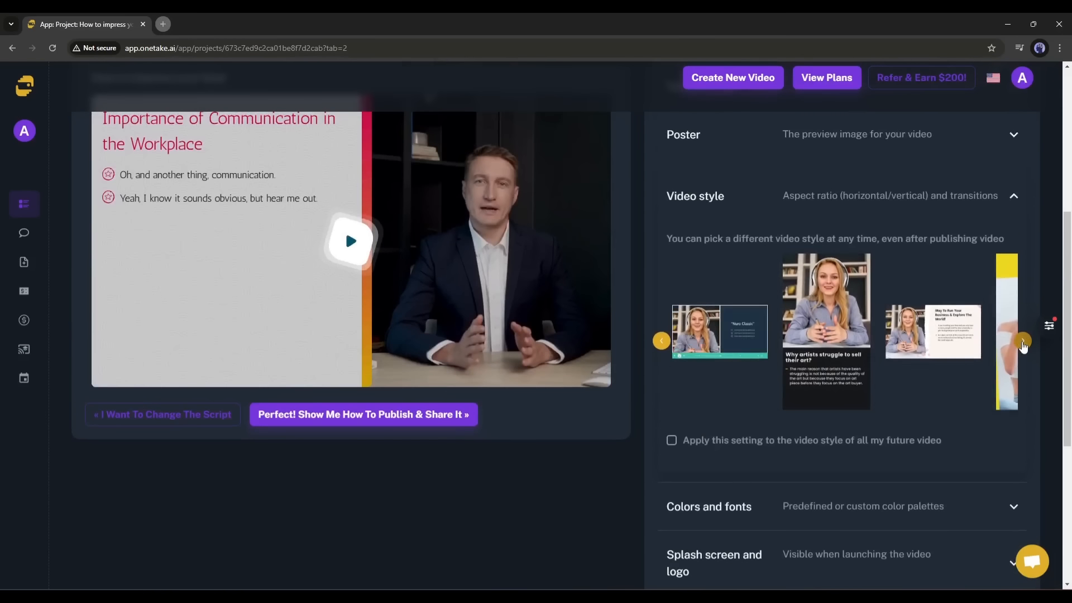
# - Try several video style thumbnails and settle on a horizontal style
pyautogui.click(662, 341)
pyautogui.click(663, 340)
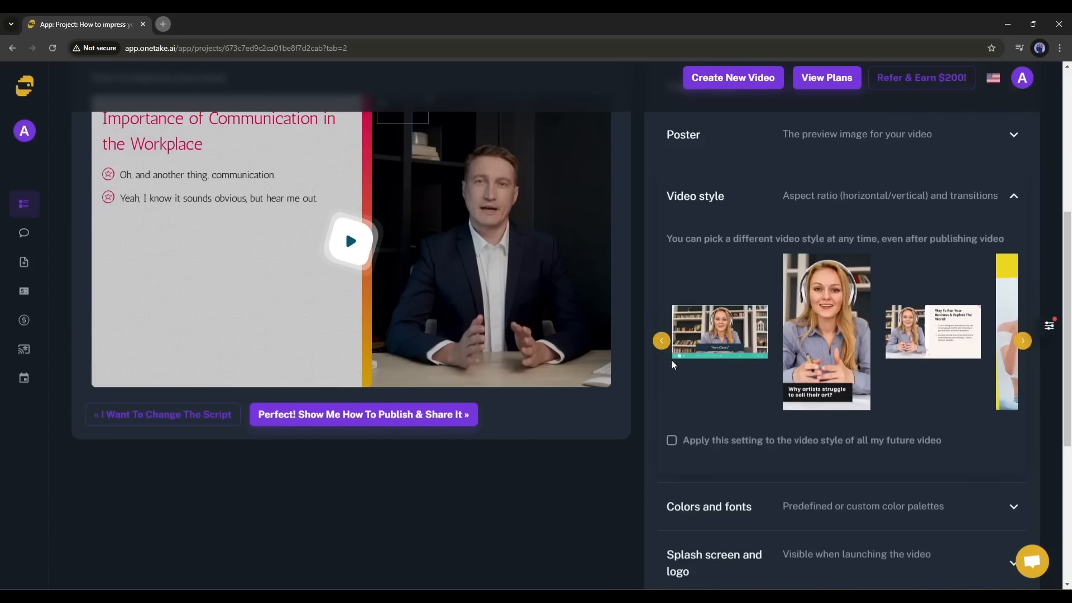
pyautogui.click(932, 333)
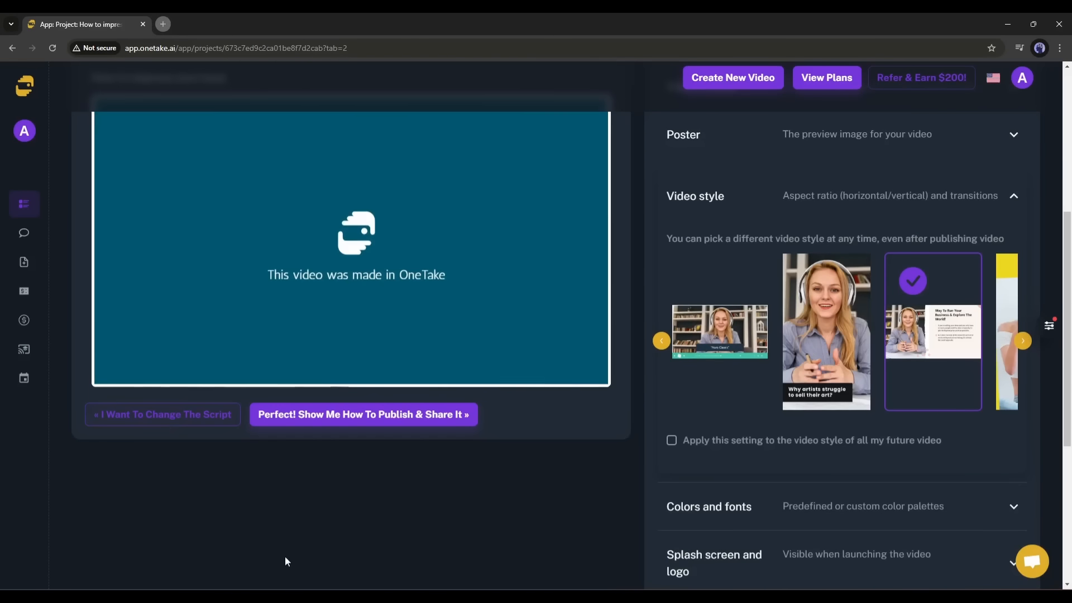
pyautogui.click(847, 372)
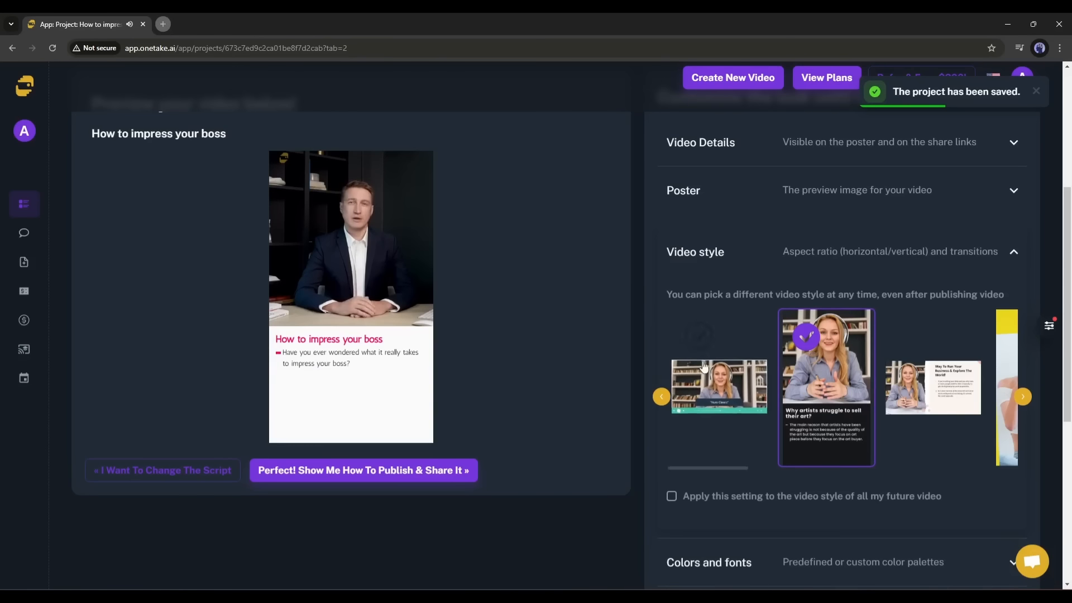
pyautogui.click(1023, 396)
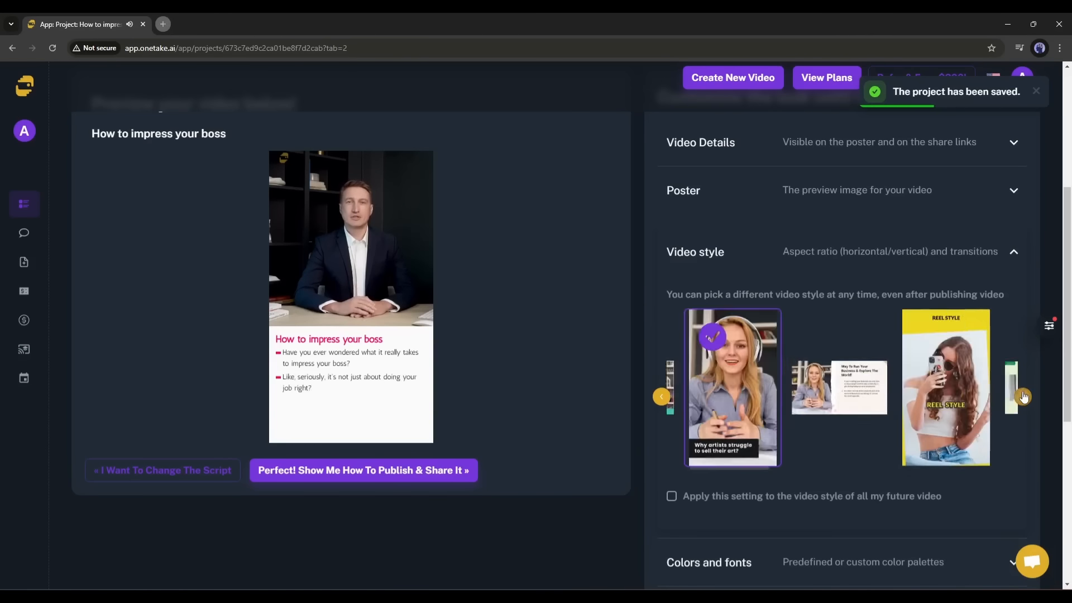
pyautogui.click(845, 390)
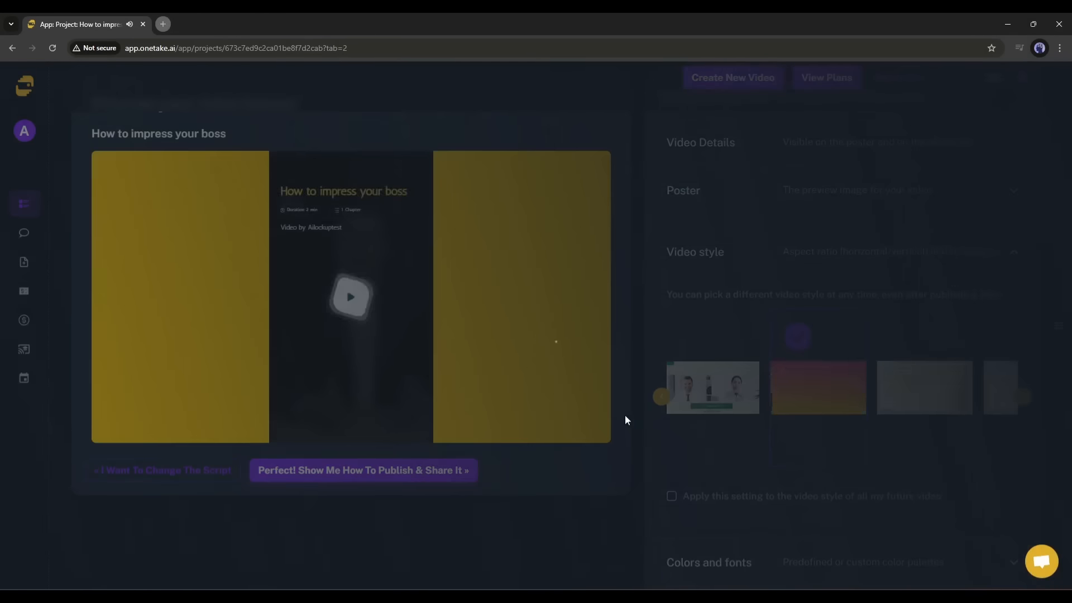
pyautogui.scroll(-2, 782, 430)
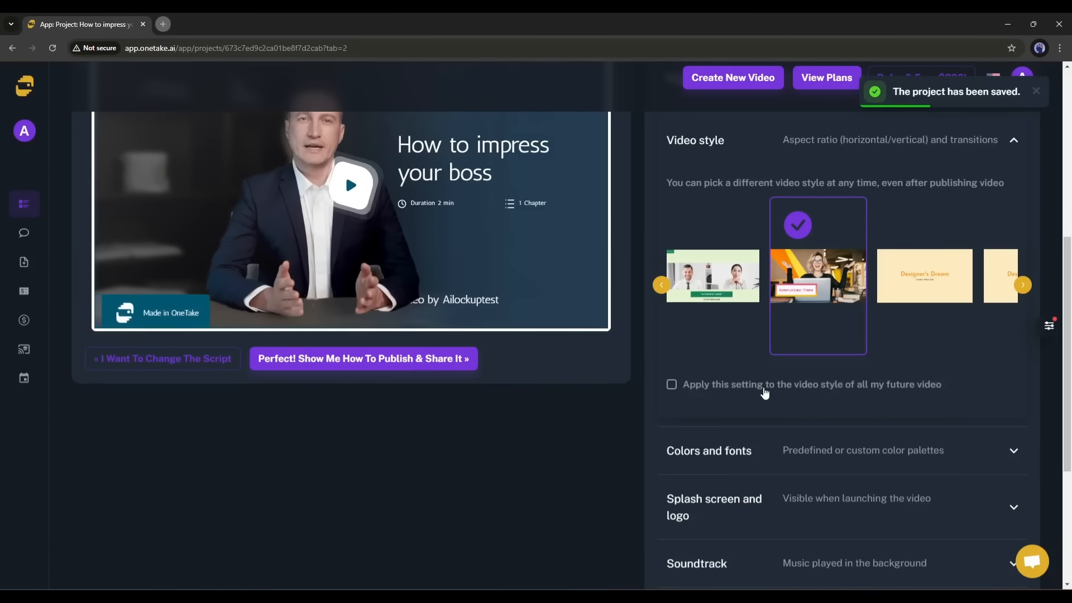
# - Apply the Vertical colour palette and review the background music choices
pyautogui.click(874, 452)
pyautogui.click(914, 352)
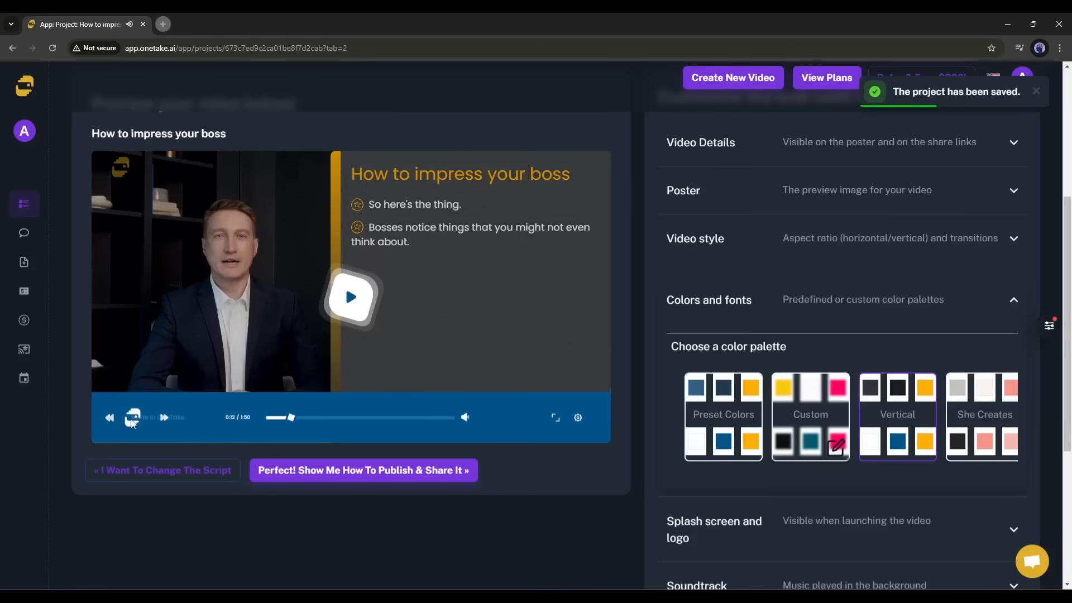
pyautogui.scroll(-3, 974, 430)
pyautogui.click(865, 431)
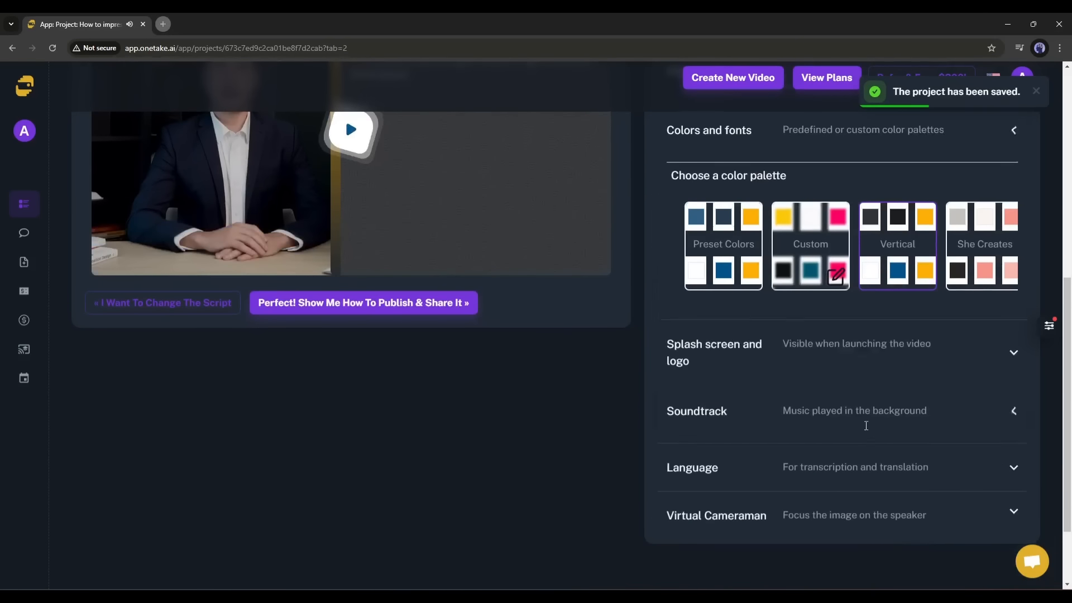
pyautogui.click(865, 327)
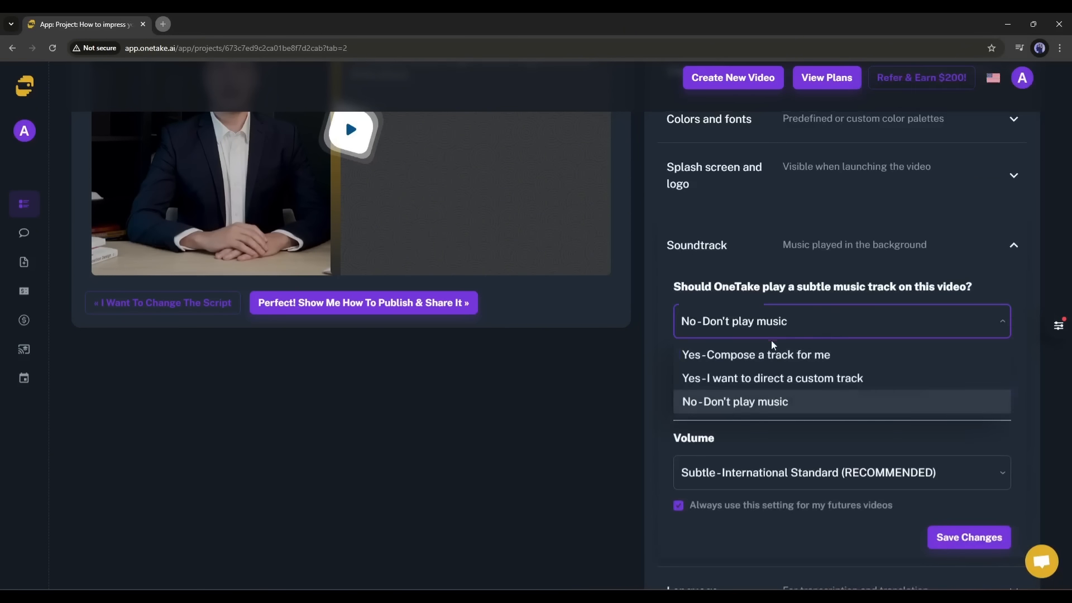
# - Set Virtual Cameraman framing to Center and go to the publishing page
pyautogui.click(724, 399)
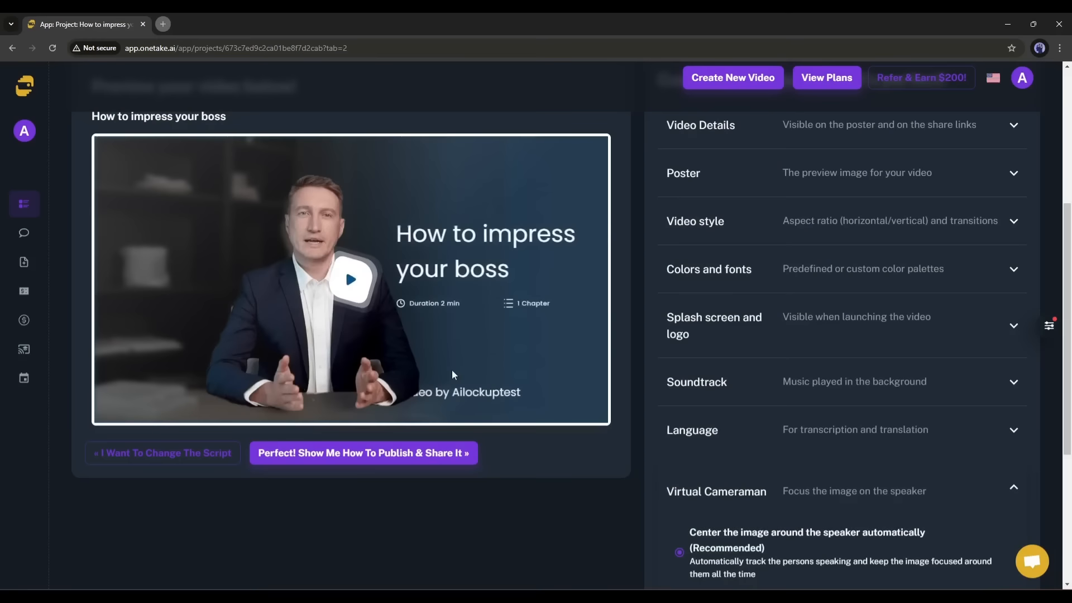
pyautogui.click(135, 400)
pyautogui.click(136, 400)
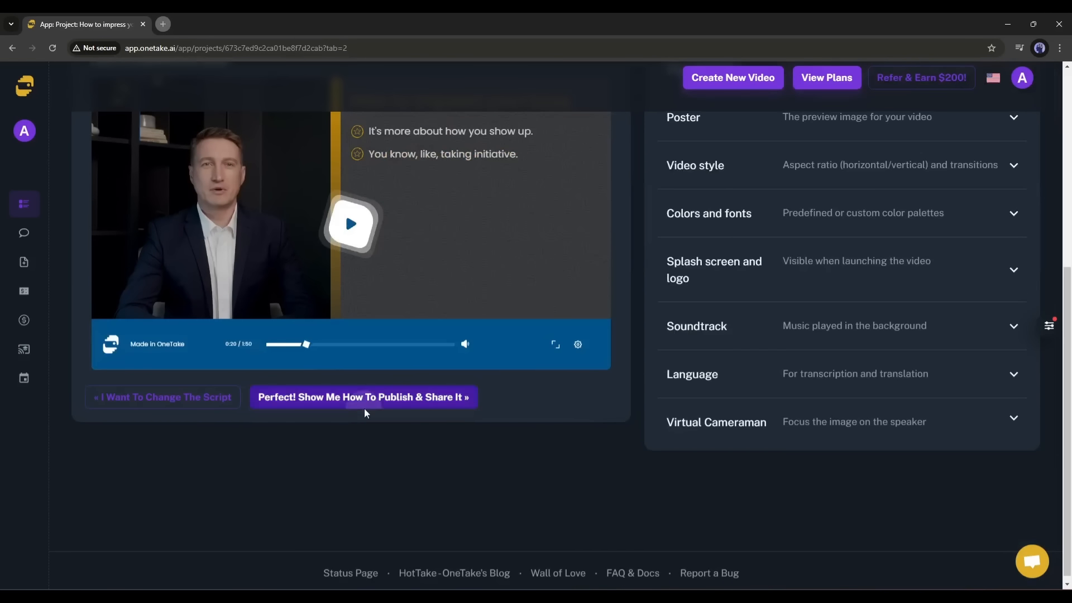
pyautogui.click(365, 408)
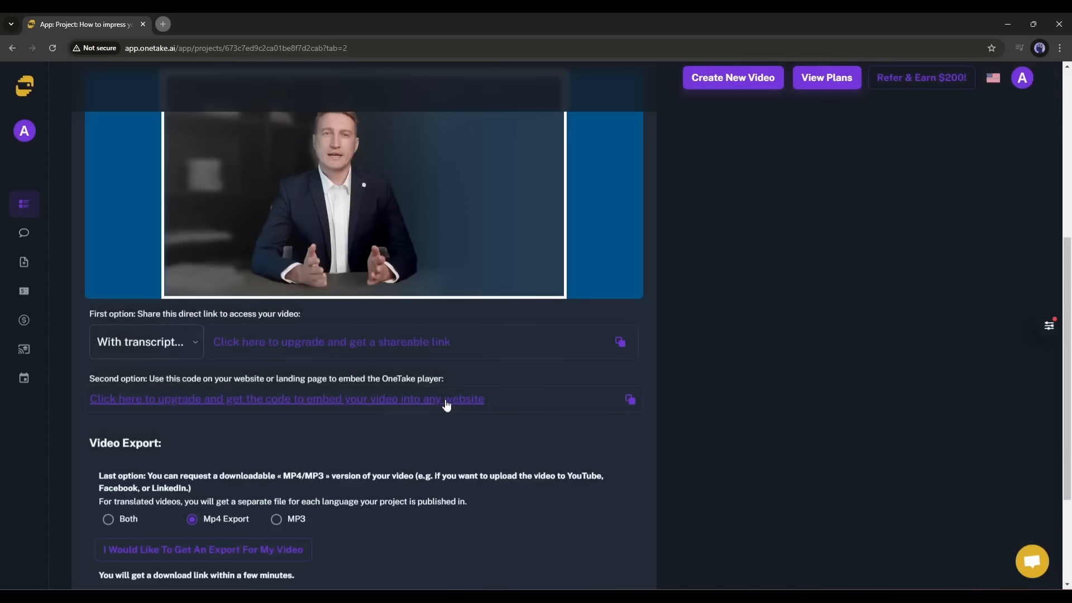
pyautogui.scroll(2, 438, 402)
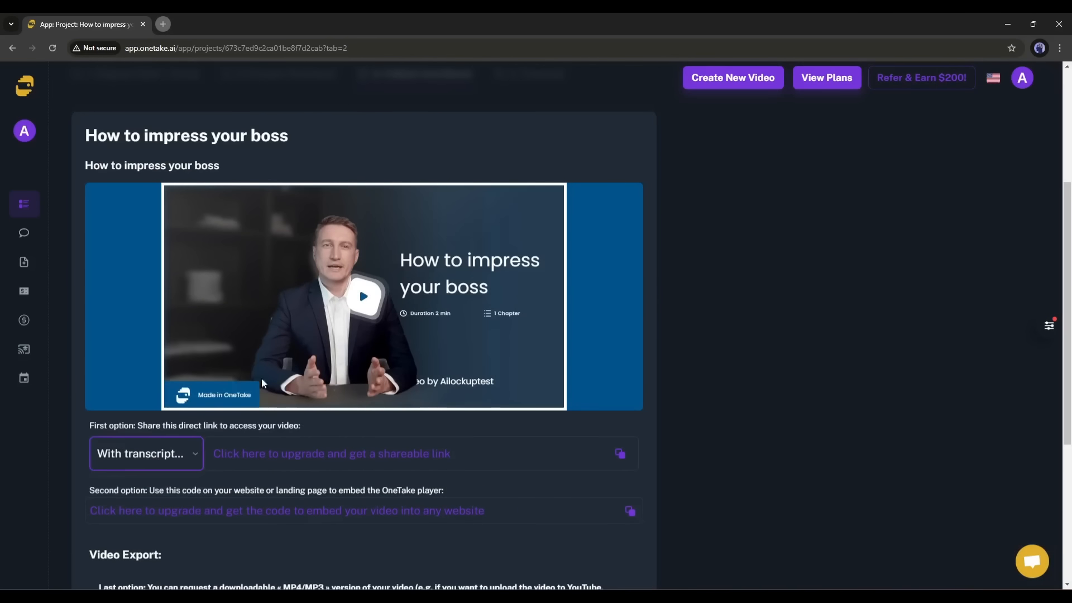
pyautogui.scroll(-2, 262, 383)
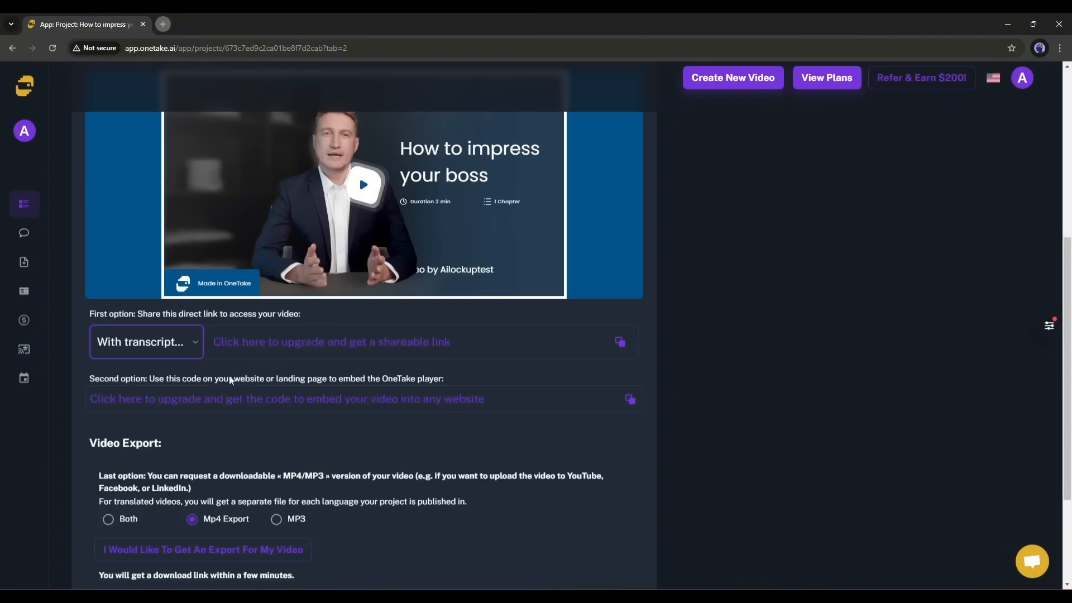
pyautogui.scroll(-1, 164, 397)
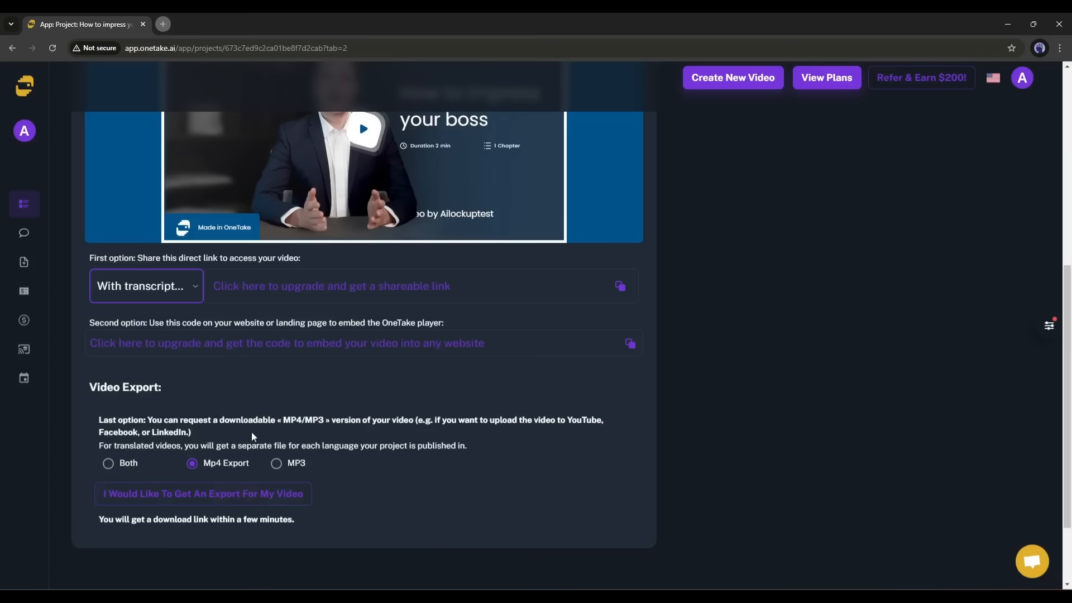
pyautogui.scroll(3, 448, 275)
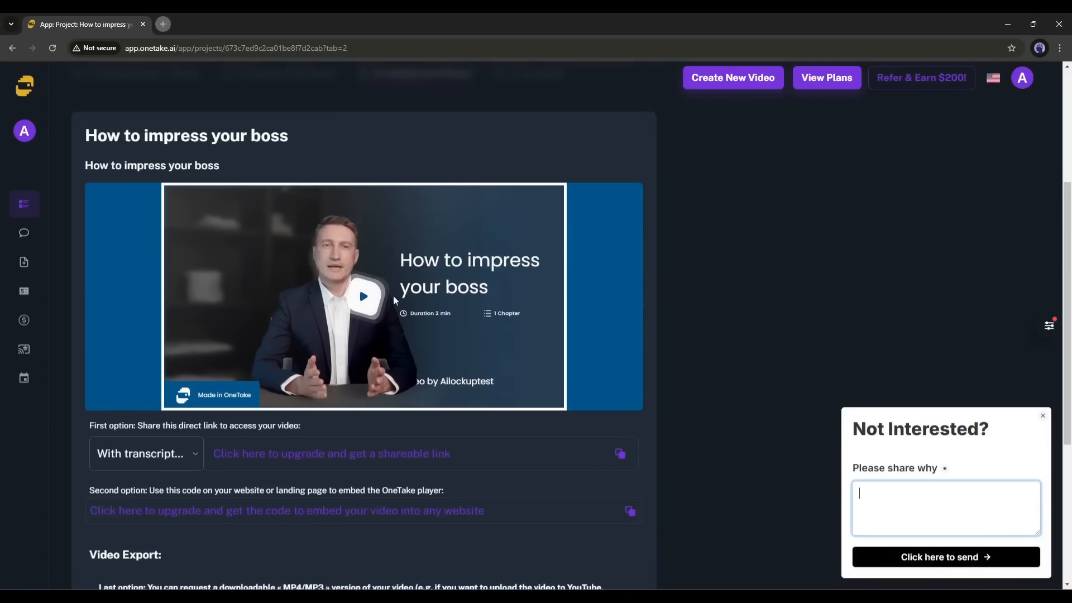
pyautogui.scroll(3, 564, 335)
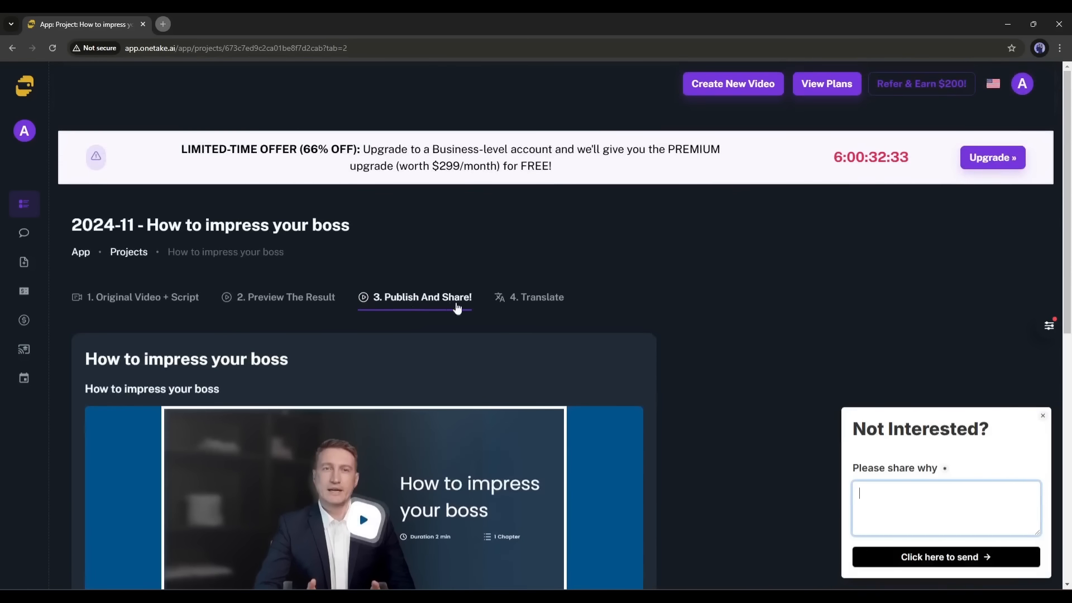
pyautogui.scroll(-1, 547, 295)
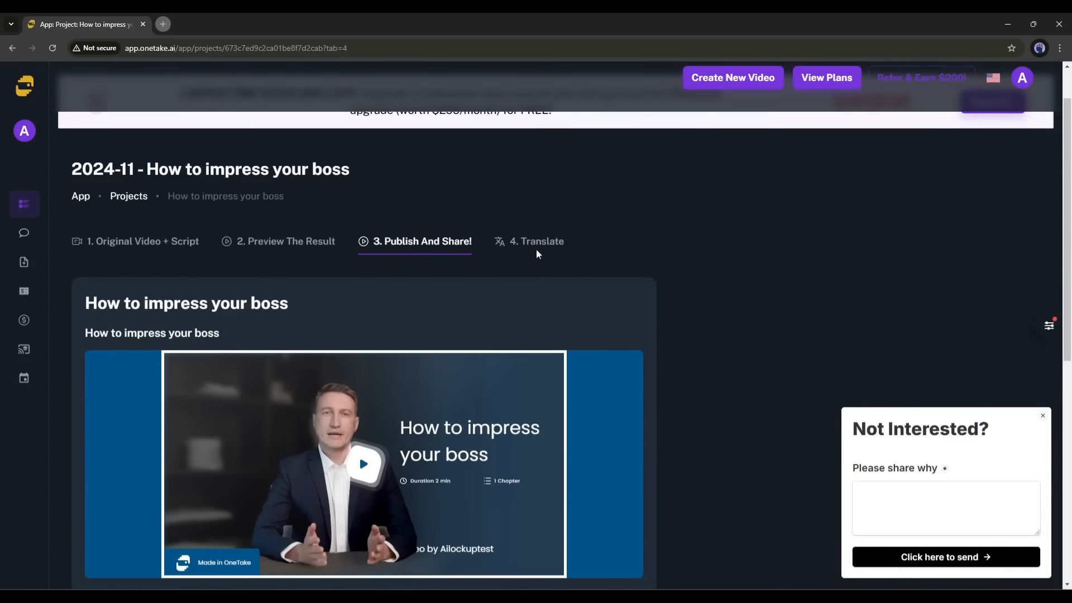
# - Add a Spanish translation, 'Cómo impresionar a su jefe', from the Translate tab
pyautogui.click(537, 252)
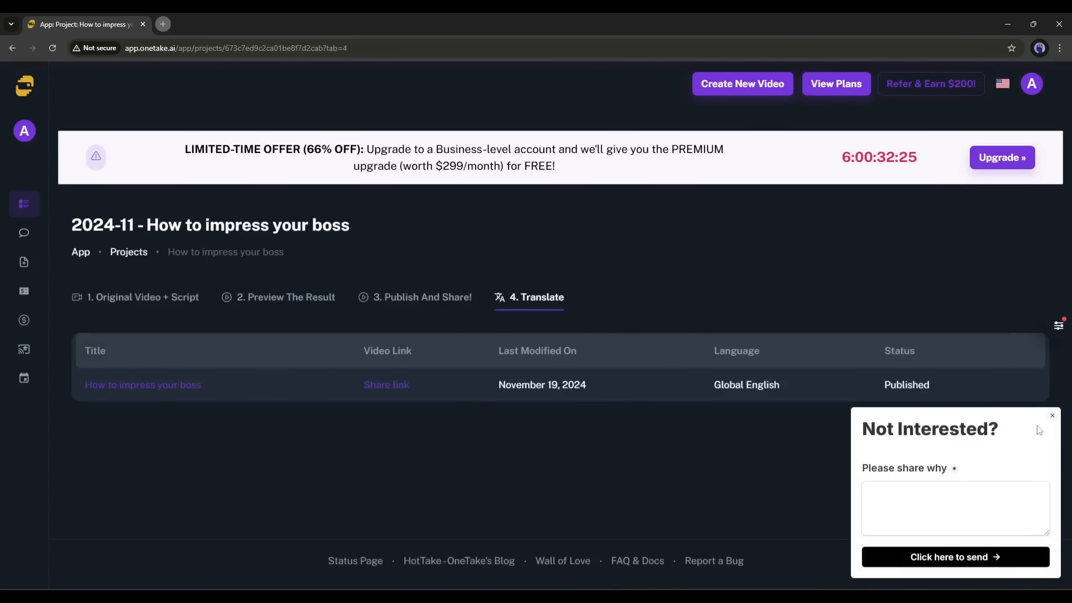
pyautogui.click(1054, 416)
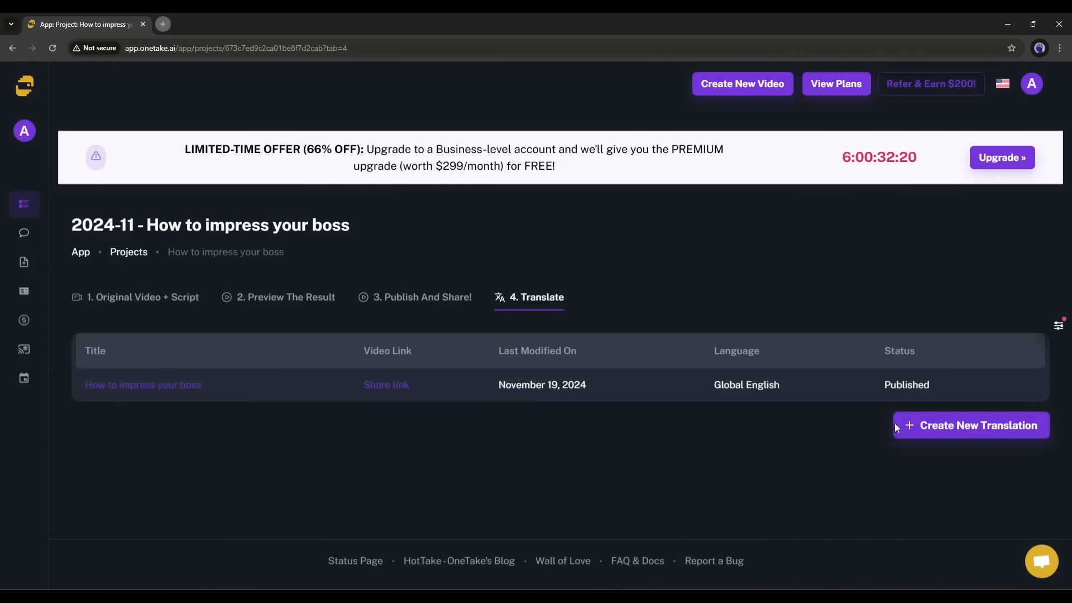
pyautogui.click(925, 428)
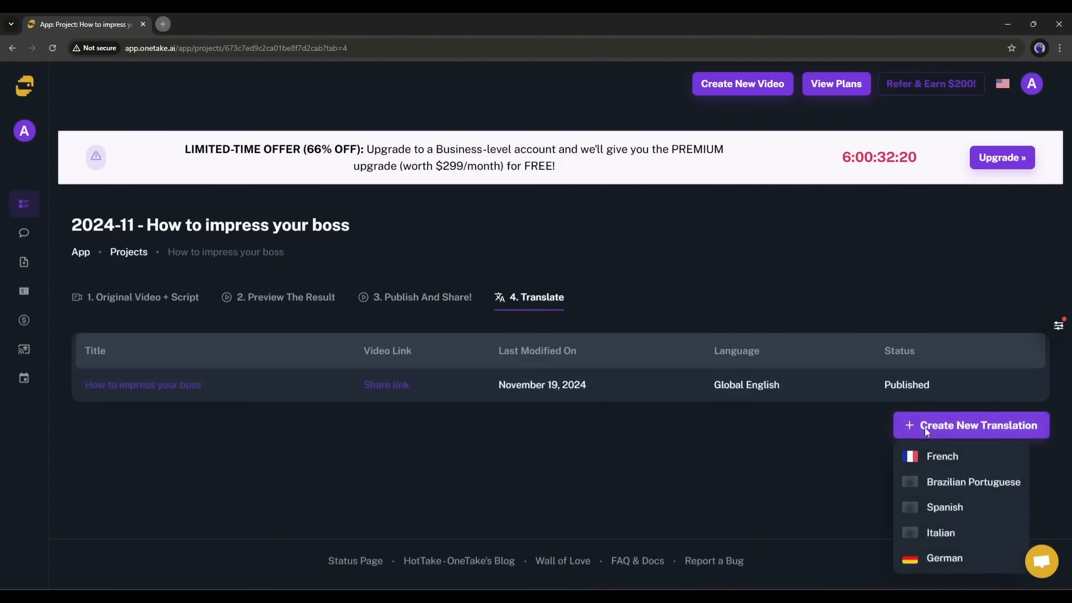
pyautogui.click(943, 513)
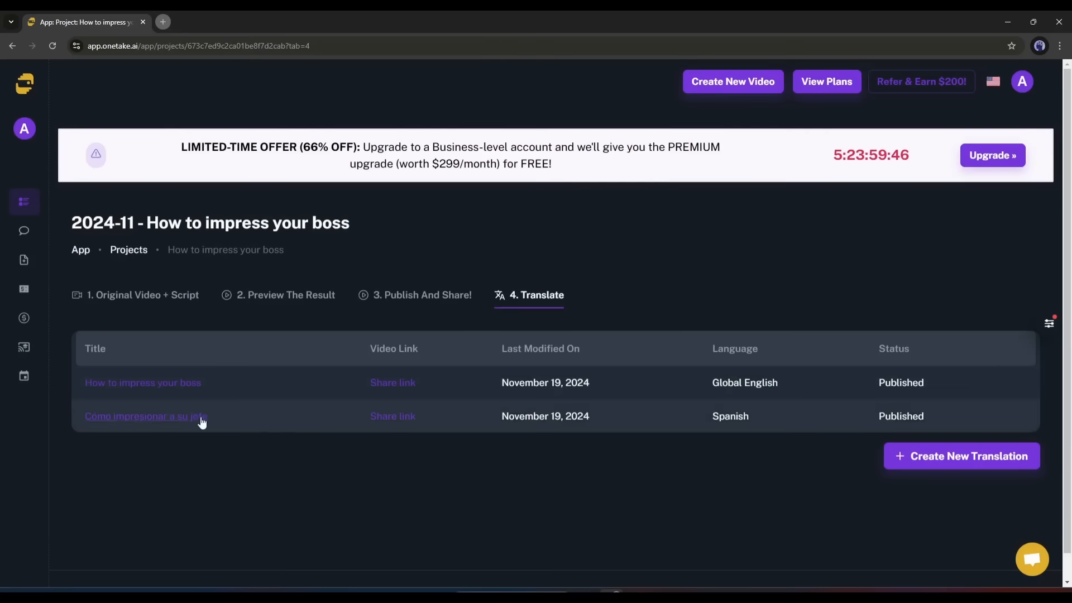
# - Open the Spanish version, play its preview, then return to the Publish And Share page
pyautogui.click(201, 418)
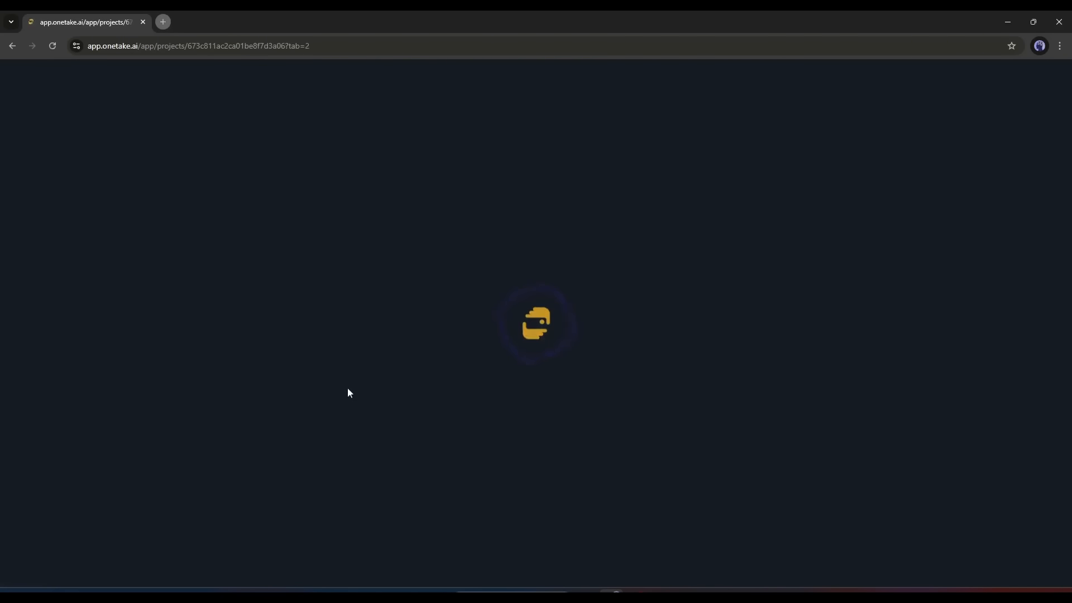
pyautogui.scroll(-3, 373, 376)
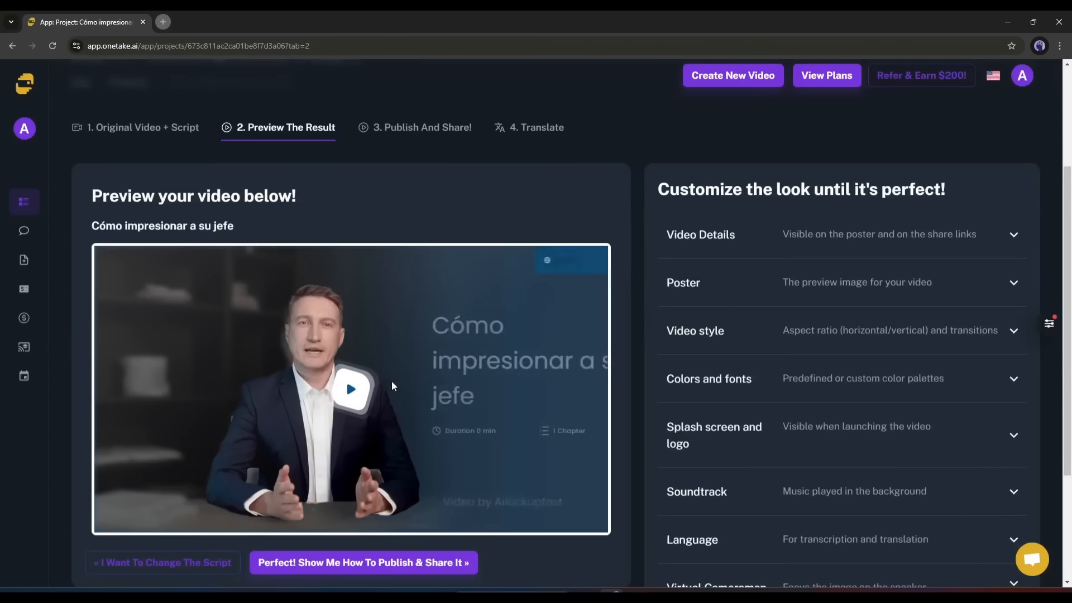
pyautogui.click(350, 394)
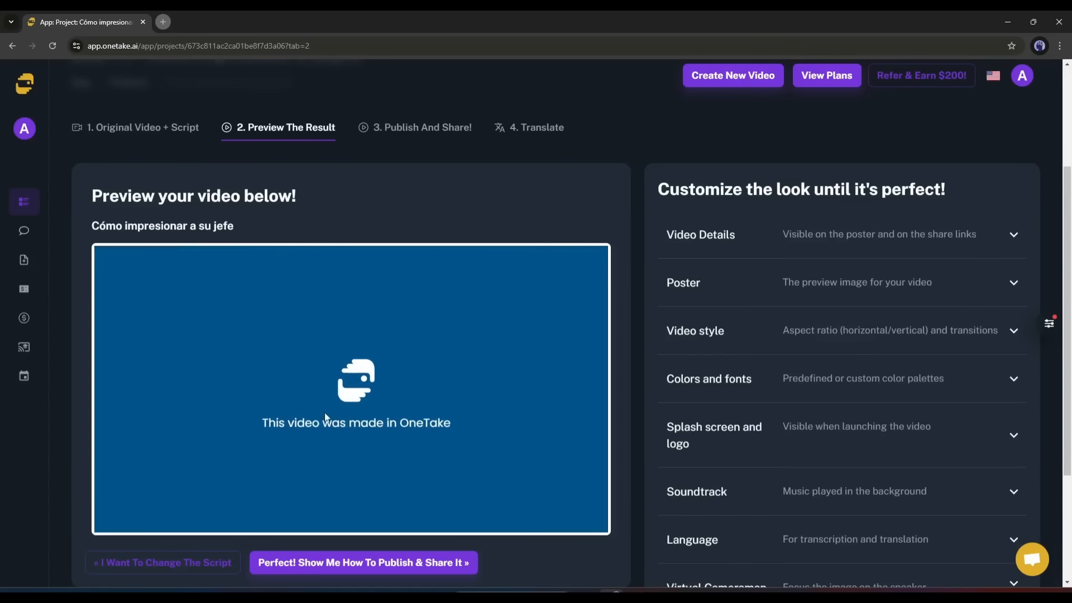
pyautogui.scroll(-2, 251, 433)
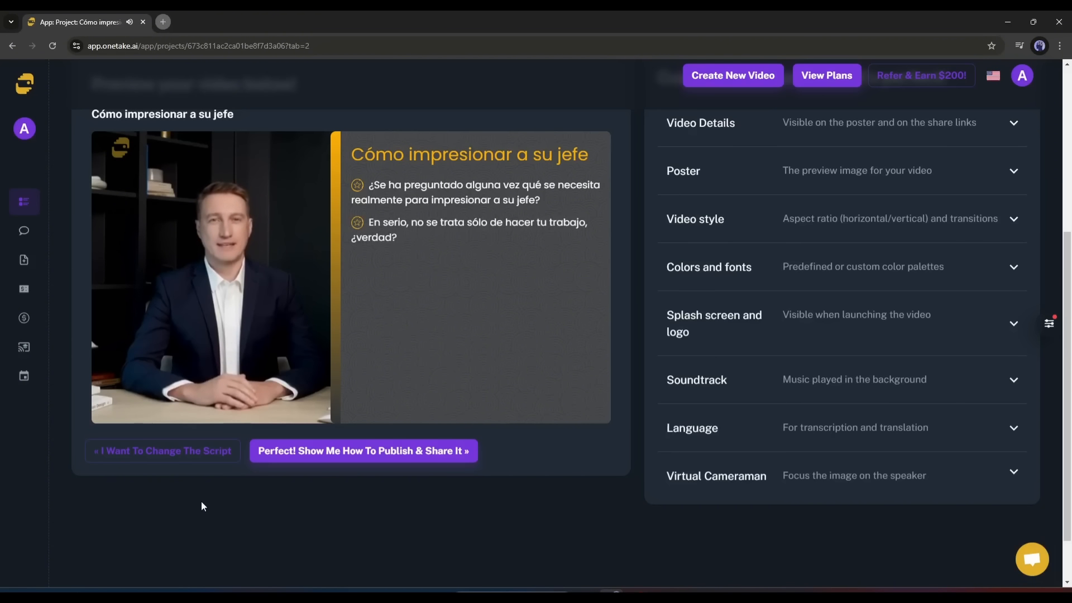
pyautogui.click(395, 454)
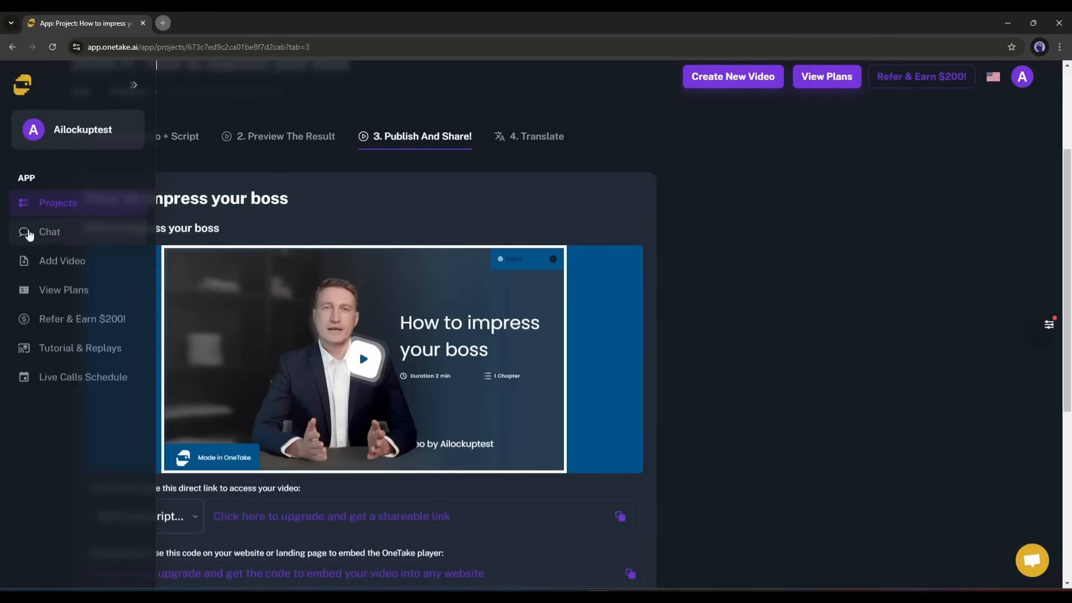
# - In Chat Settings, enter the creator's self-introduction for the AI Lockup YouTube channel
pyautogui.click(61, 234)
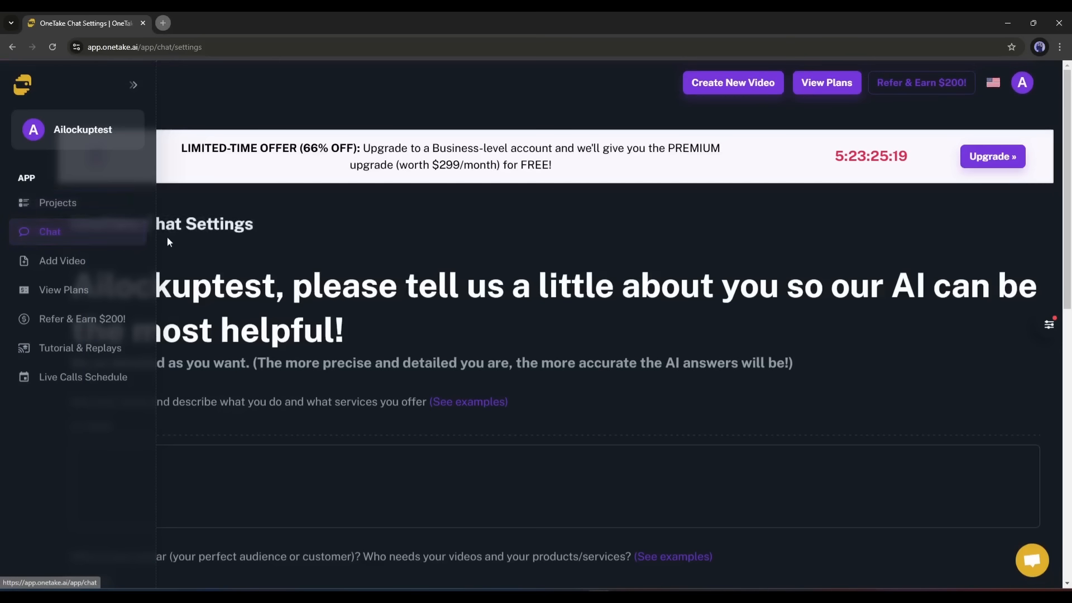
pyautogui.moveTo(92, 278); pyautogui.dragTo(335, 329)
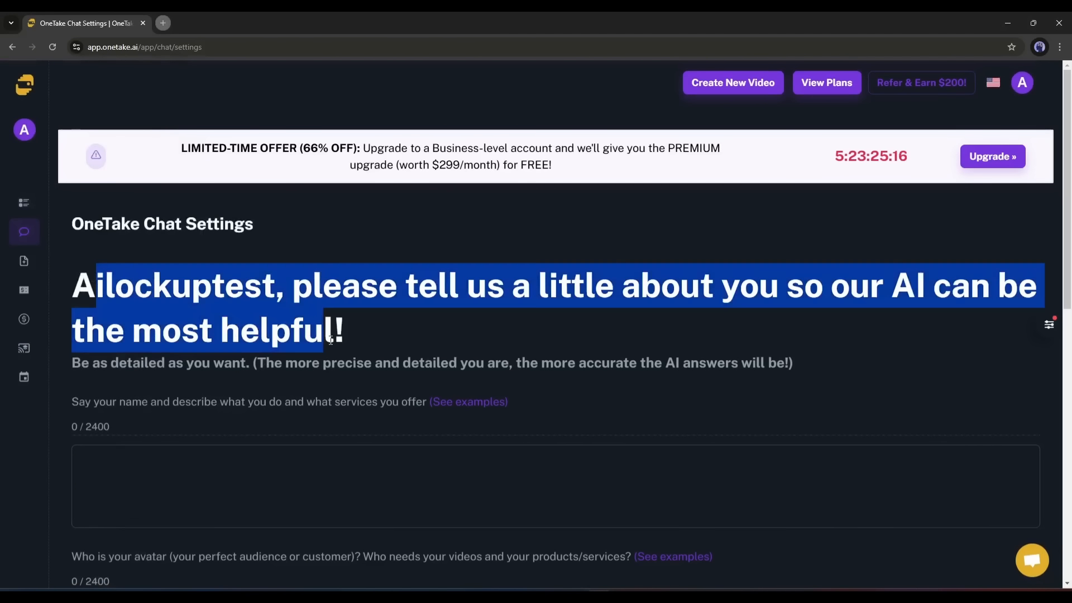
pyautogui.click(335, 329)
pyautogui.scroll(-4, 419, 319)
pyautogui.click(289, 263)
pyautogui.scroll(1, 285, 290)
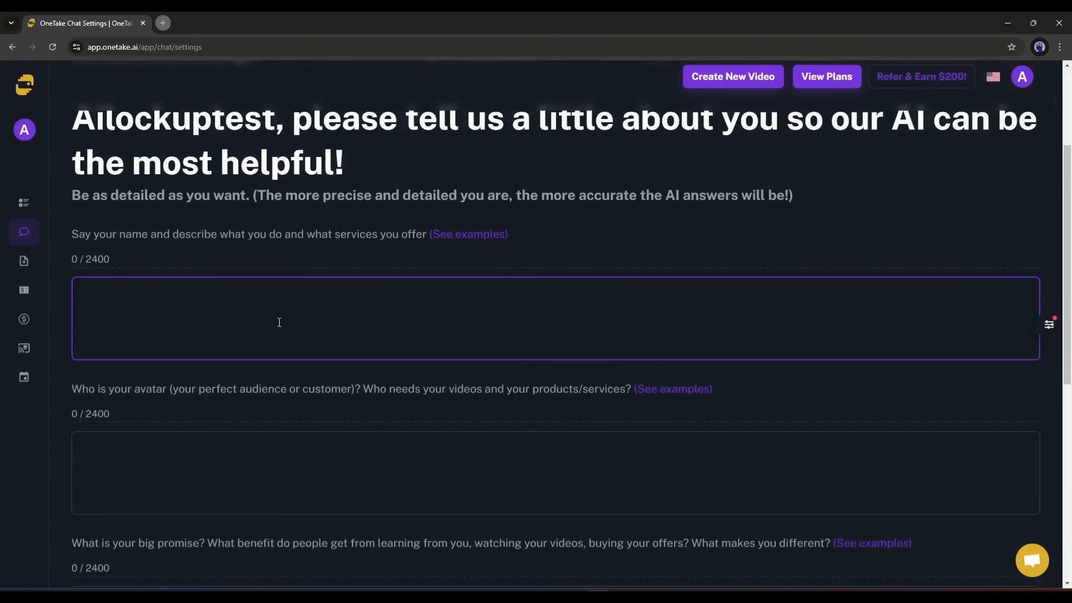
pyautogui.write('I am David Wilson, The creator of AI Lockup')
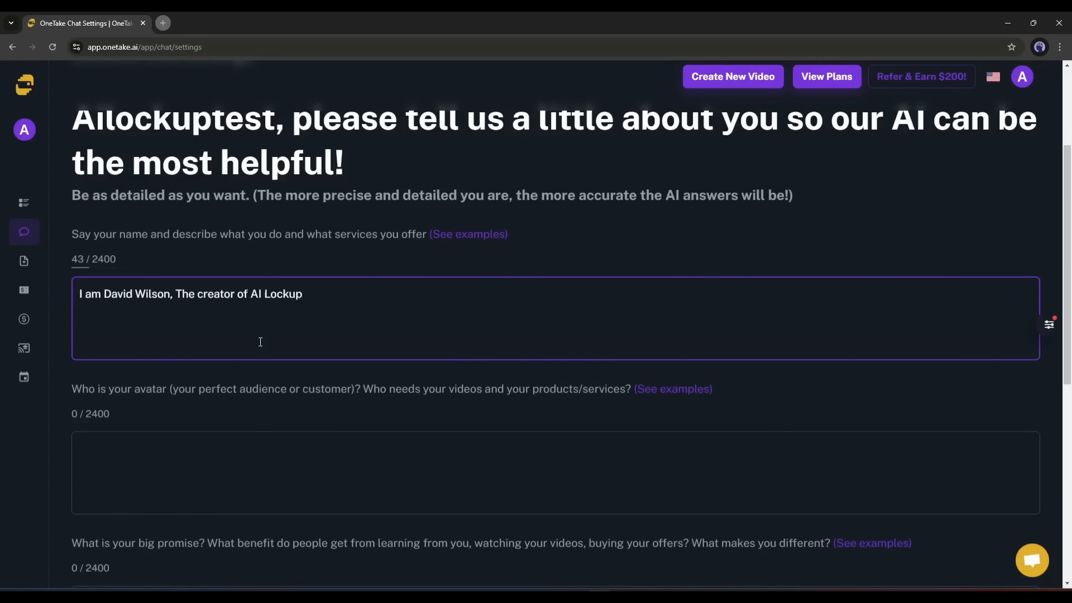
pyautogui.write(', A YouTube channel that creates videos on various AI tools. Review the Ai tools, Create unlimited tutorial videos on various AI tools.')
# - Answer the audience and big-promise questions and paste the YouTube channel link
pyautogui.scroll(-2, 831, 364)
pyautogui.click(224, 356)
pyautogui.write('My audience is are AI enthusiast')
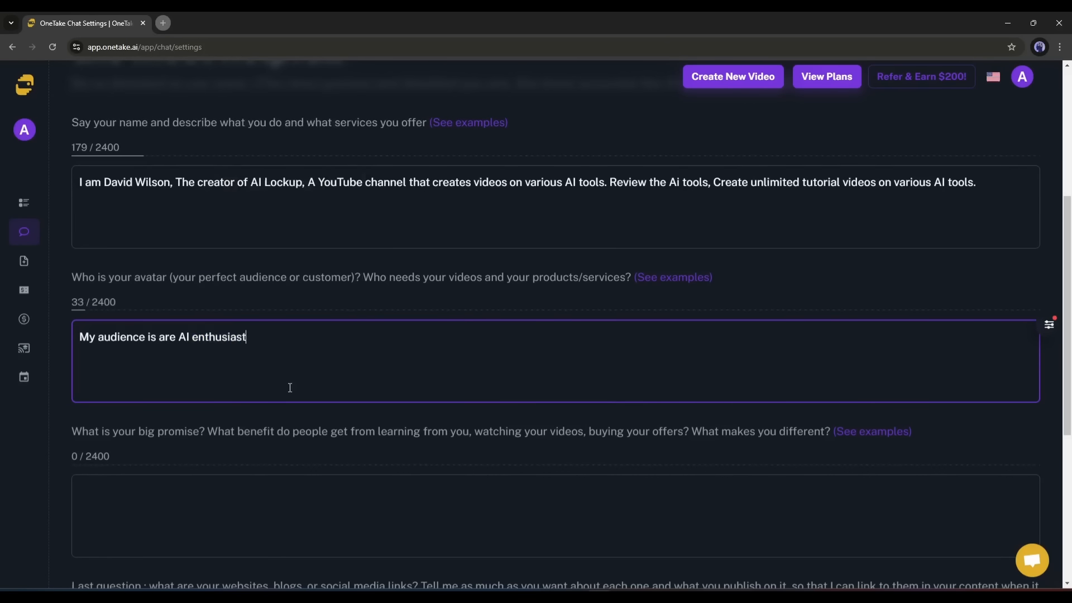
pyautogui.scroll(-3, 290, 387)
pyautogui.click(462, 354)
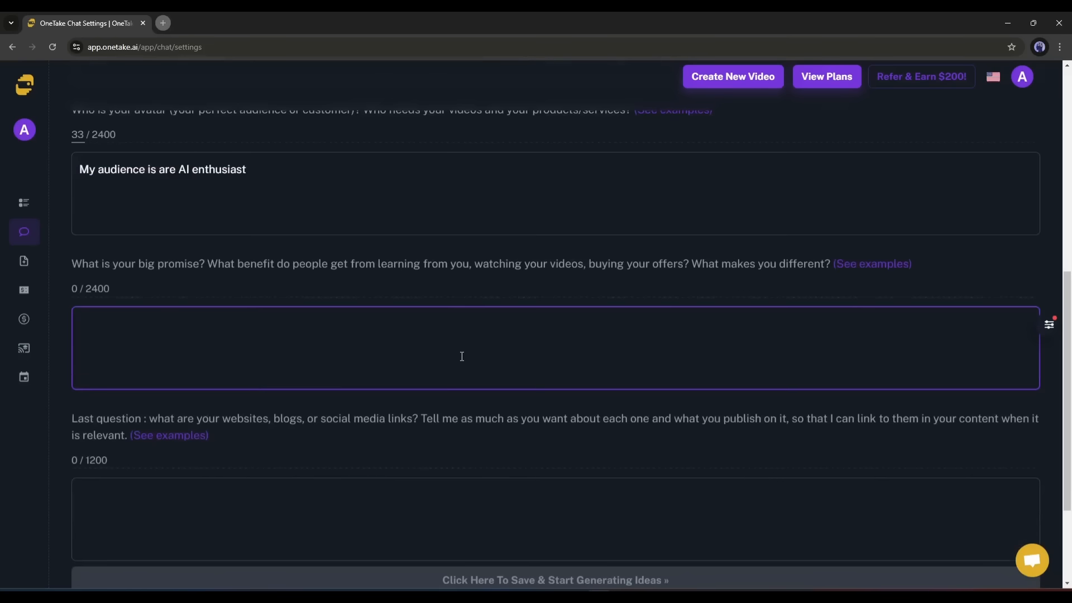
pyautogui.write('If you watch our video, you will')
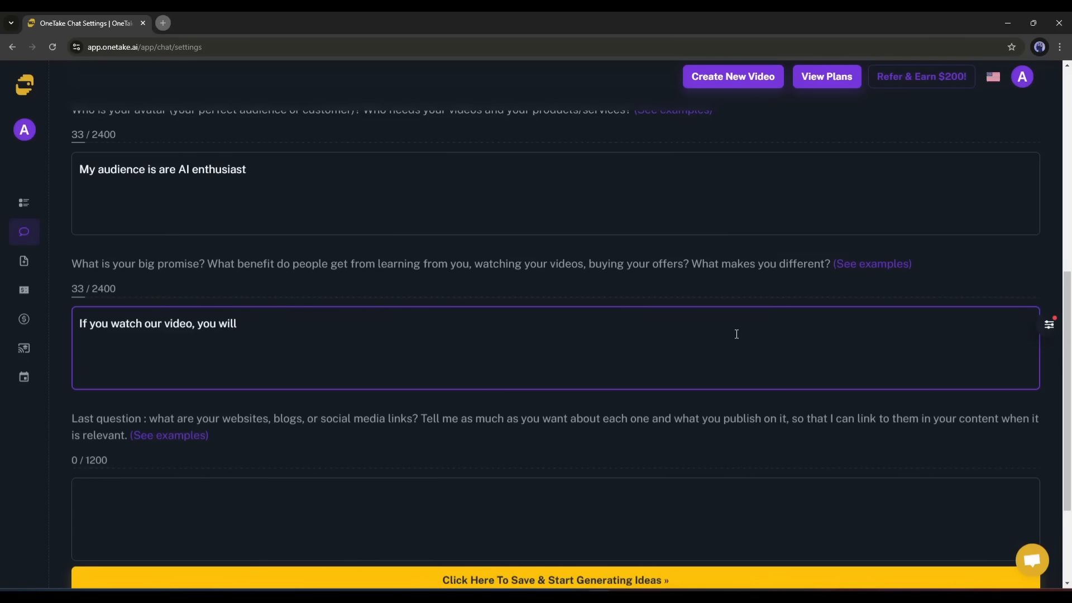
pyautogui.write('.')
pyautogui.scroll(-3, 736, 334)
pyautogui.click(255, 335)
pyautogui.write('My ')
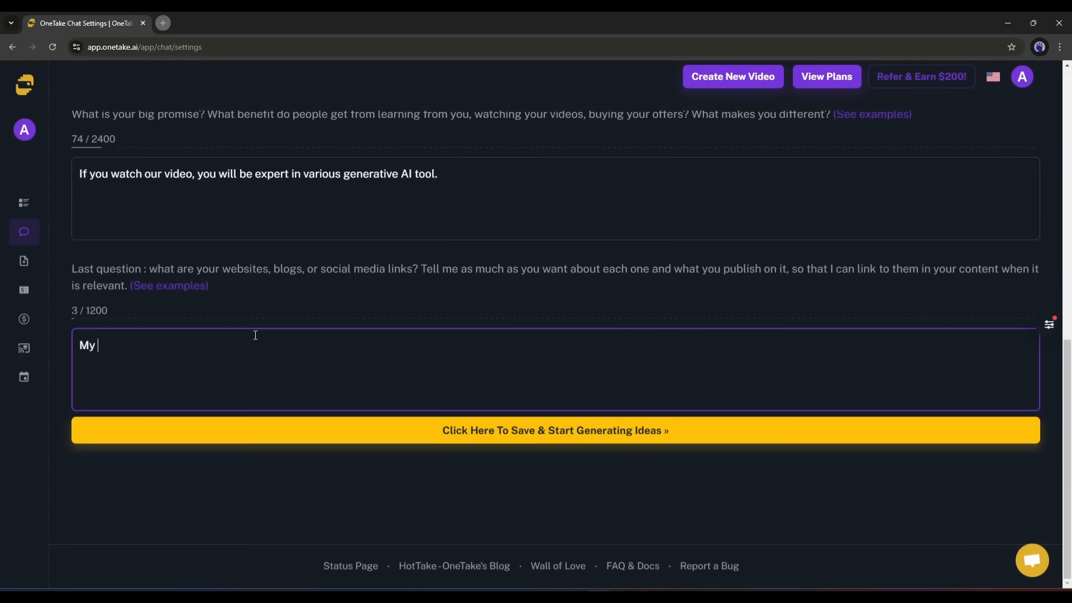
pyautogui.write('YouTube channel is')
pyautogui.write('https://www.youtube.com/@AiLockup')
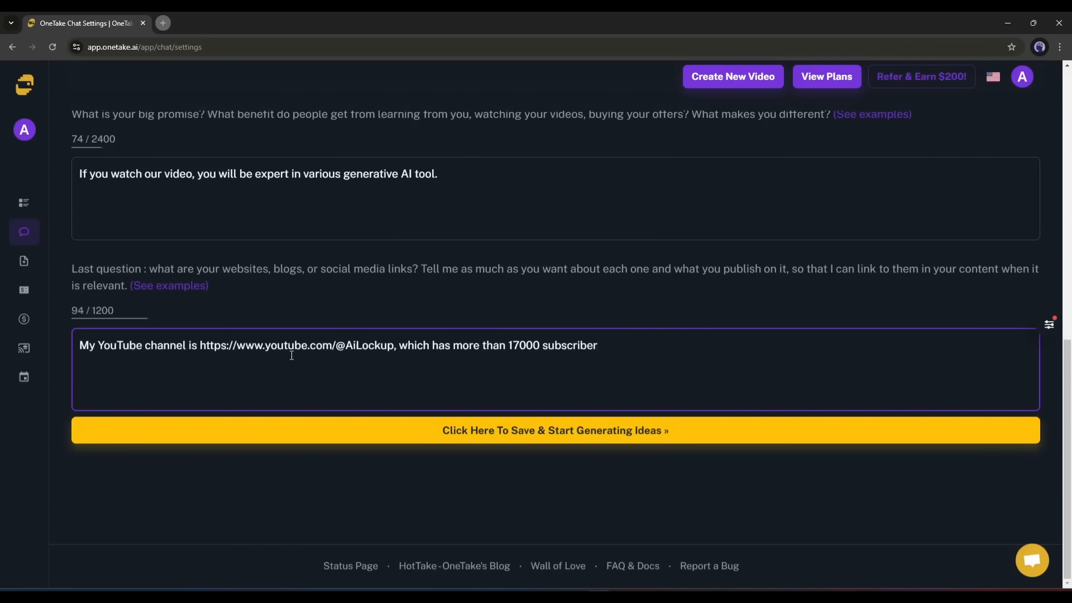
# - Save the answers and start an AI chat conversation of type A Video Script
pyautogui.click(453, 428)
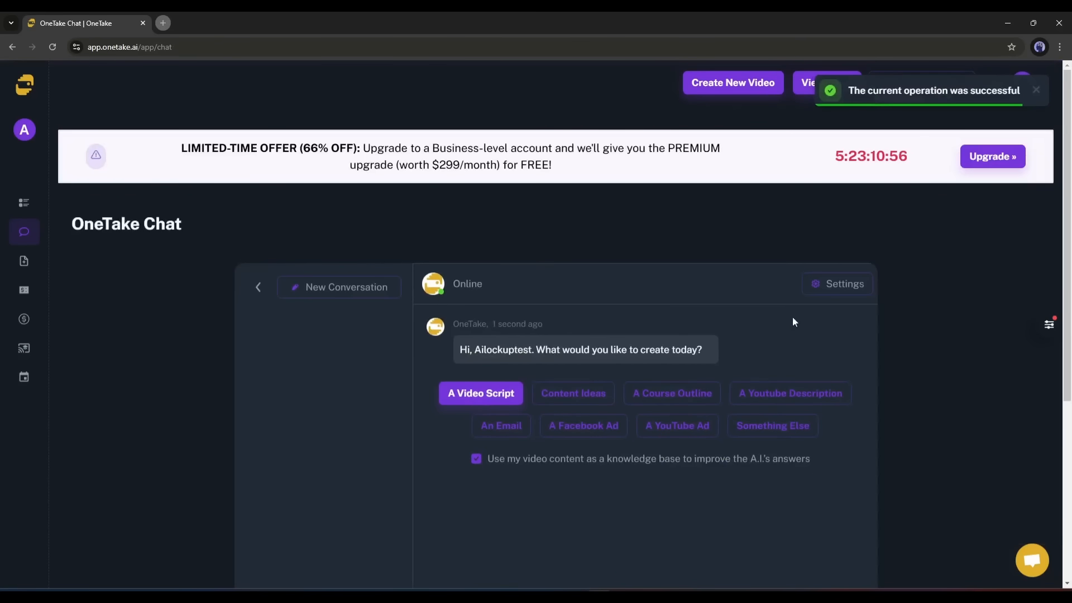
pyautogui.scroll(-1, 670, 464)
pyautogui.scroll(-1, 451, 321)
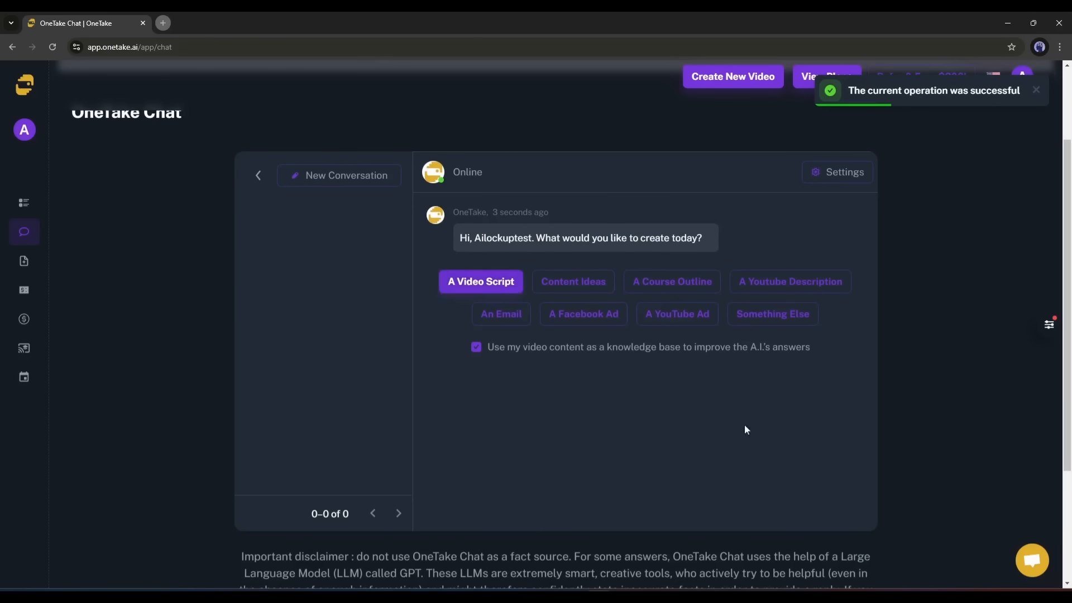
pyautogui.click(483, 282)
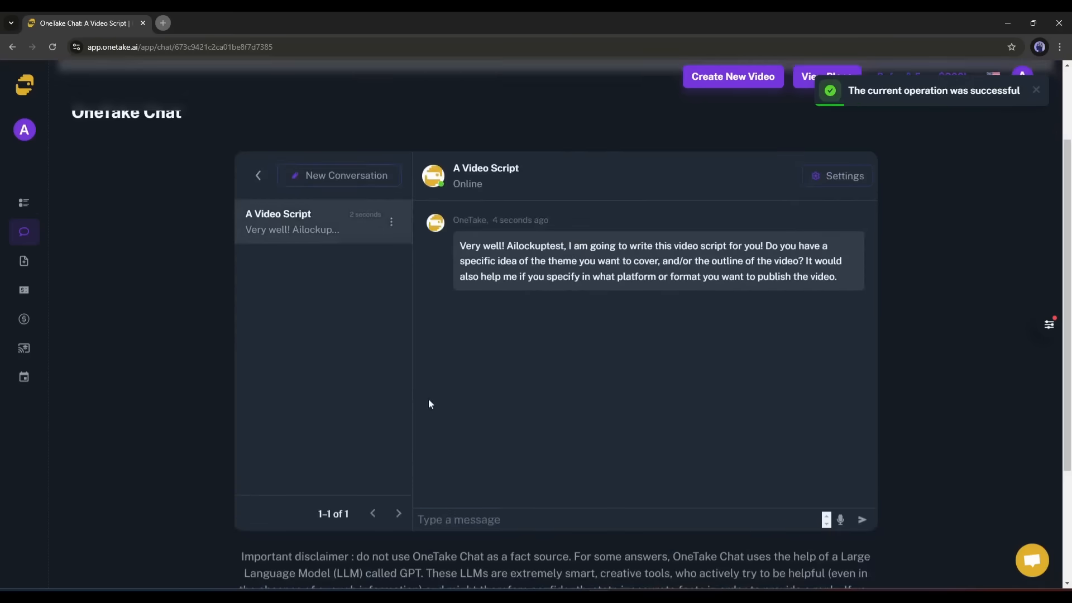
# - Ask the assistant for a script on 'How to make money with AI?' and review the reply
pyautogui.scroll(-2, 512, 405)
pyautogui.click(513, 405)
pyautogui.write('How to make money with AI?')
pyautogui.press('Return')
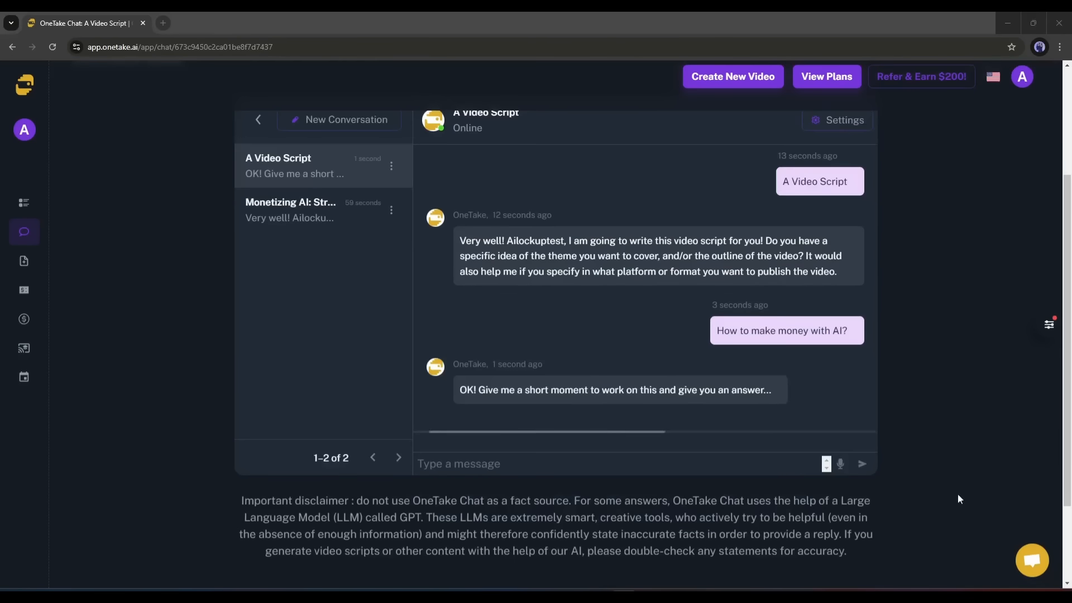
pyautogui.scroll(1, 678, 398)
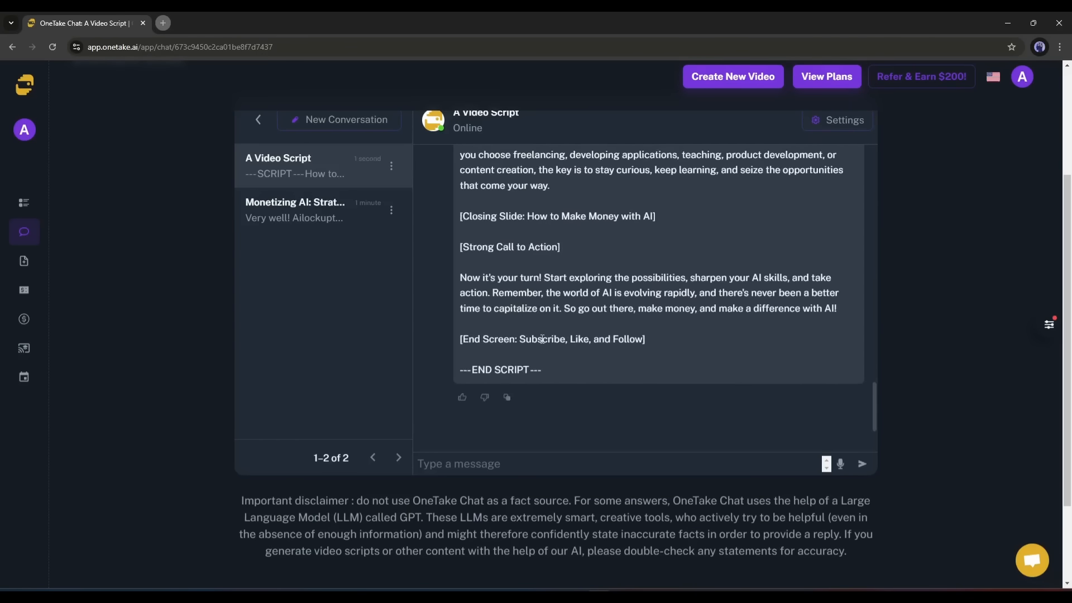
pyautogui.scroll(10, 542, 338)
pyautogui.scroll(5, 542, 338)
pyautogui.scroll(-15, 541, 337)
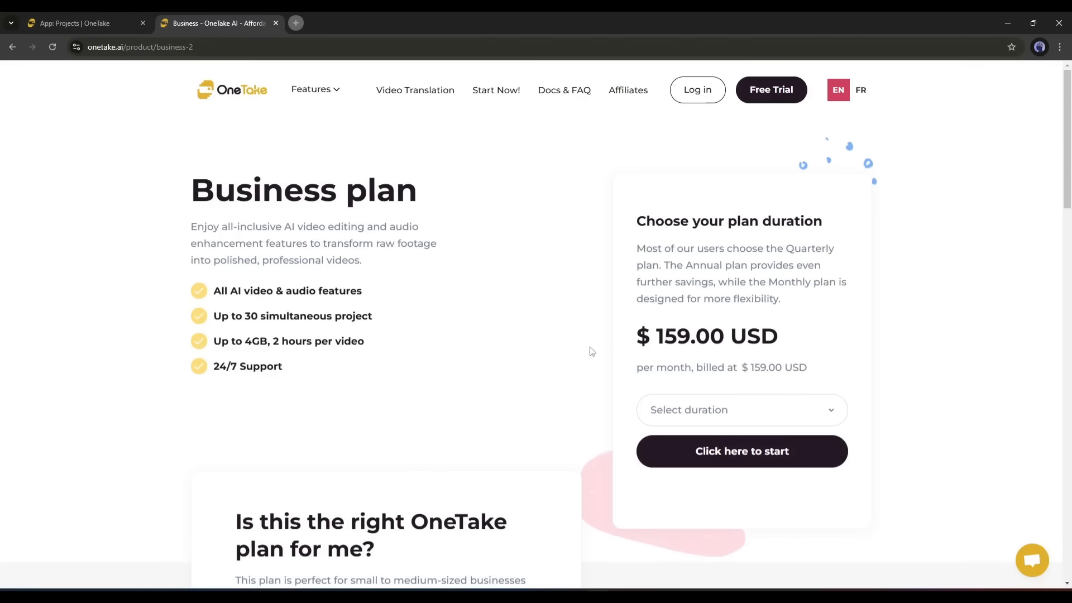
# - Highlight the Business plan's $159.00 USD monthly price and its billed-at amount
pyautogui.moveTo(624, 339); pyautogui.dragTo(813, 340)
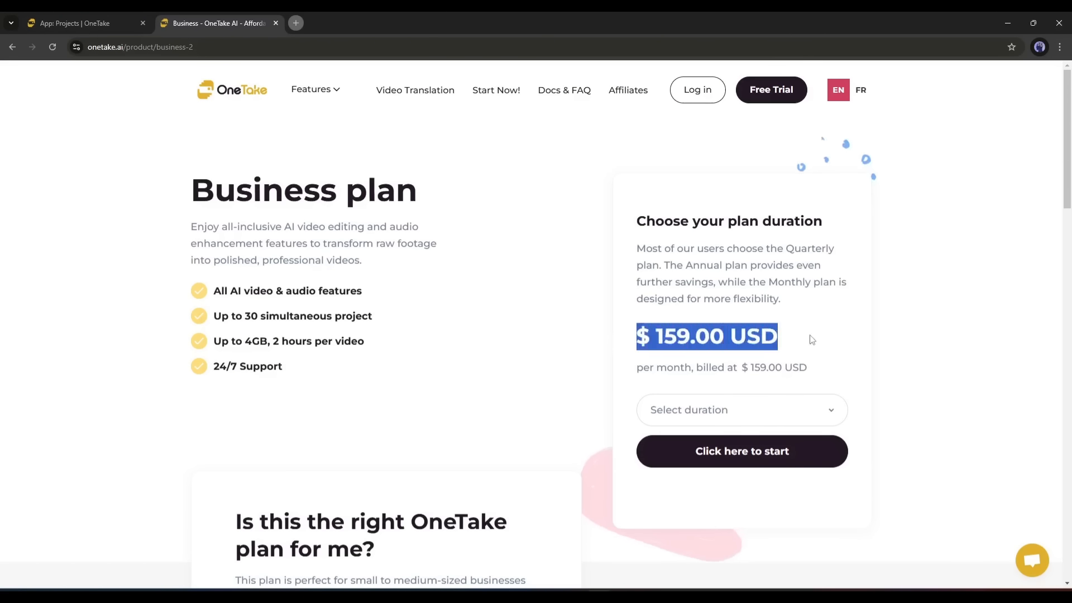
pyautogui.click(675, 340)
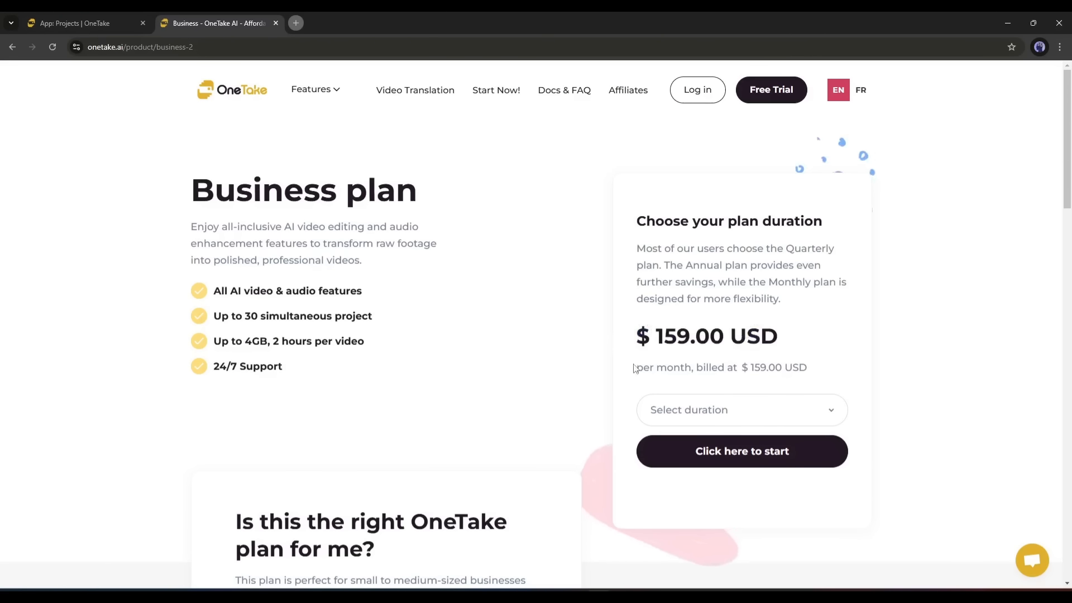
pyautogui.moveTo(686, 373); pyautogui.dragTo(818, 373)
pyautogui.click(798, 362)
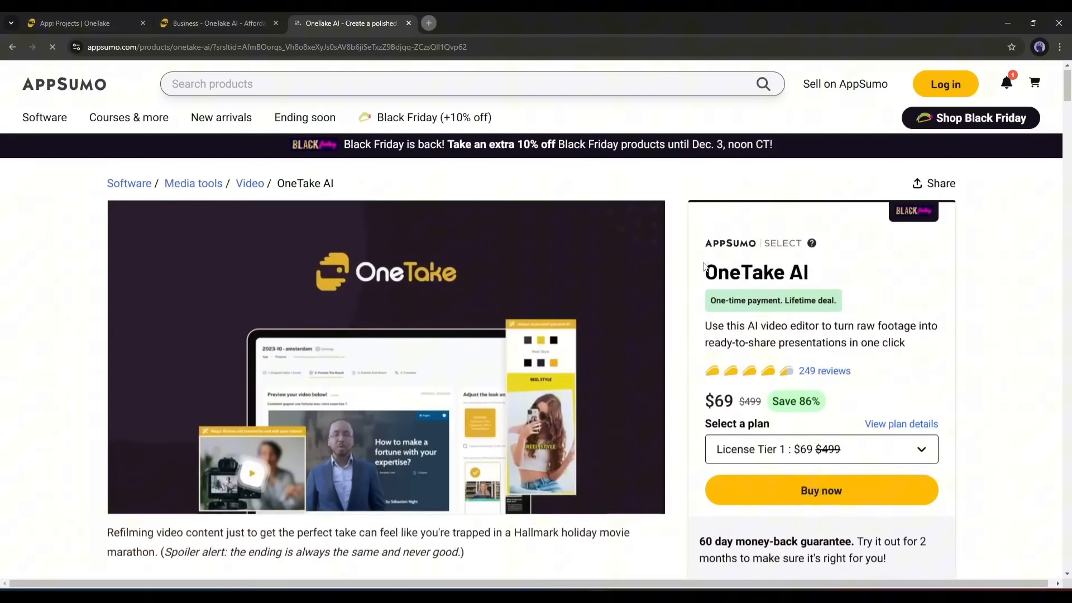
# - Highlight the $69 lifetime deal price, then read down the overview to Plans & features
pyautogui.scroll(-4, 698, 335)
pyautogui.moveTo(698, 335); pyautogui.dragTo(718, 337)
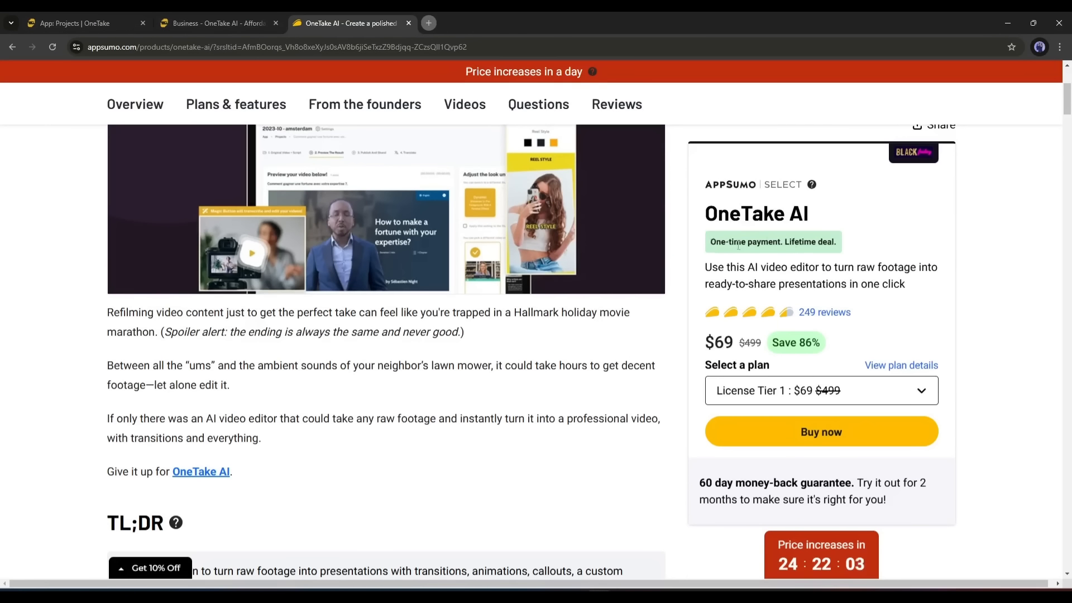
pyautogui.click(847, 250)
pyautogui.scroll(-15, 475, 291)
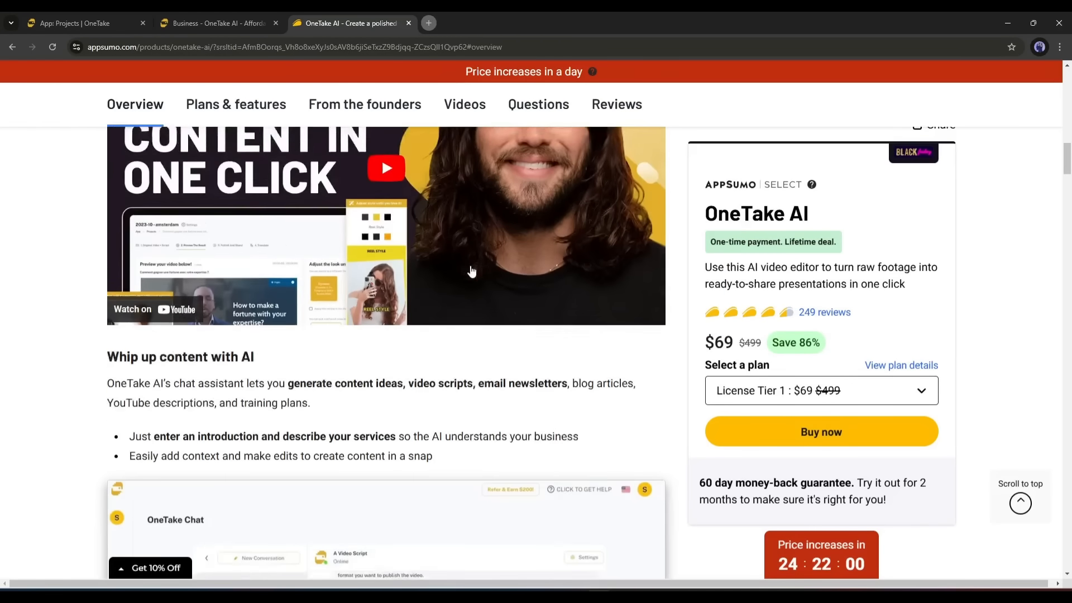
pyautogui.scroll(-12, 466, 231)
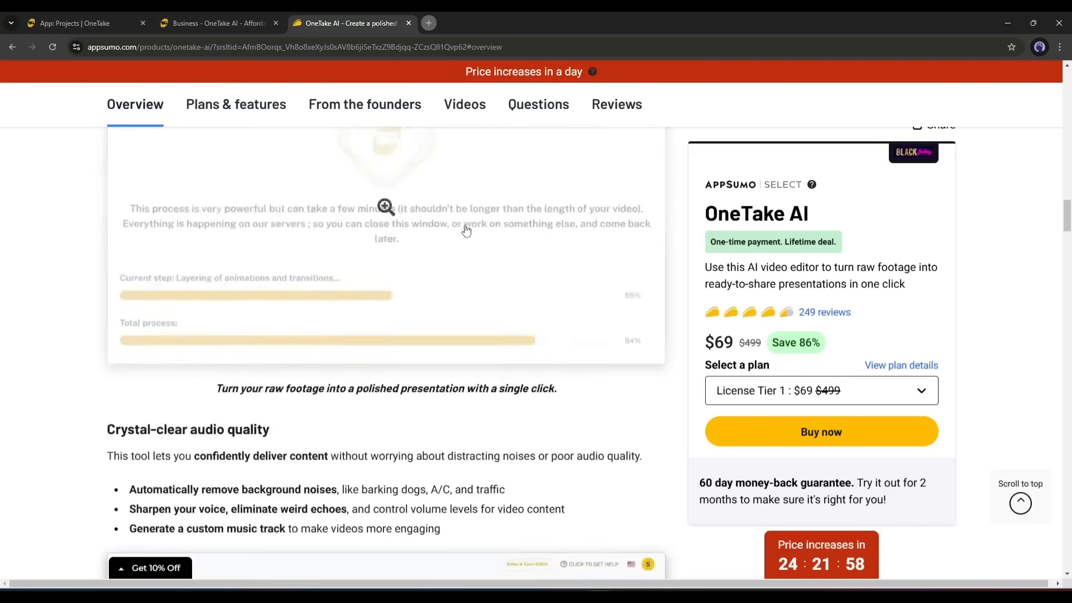
pyautogui.scroll(-12, 465, 229)
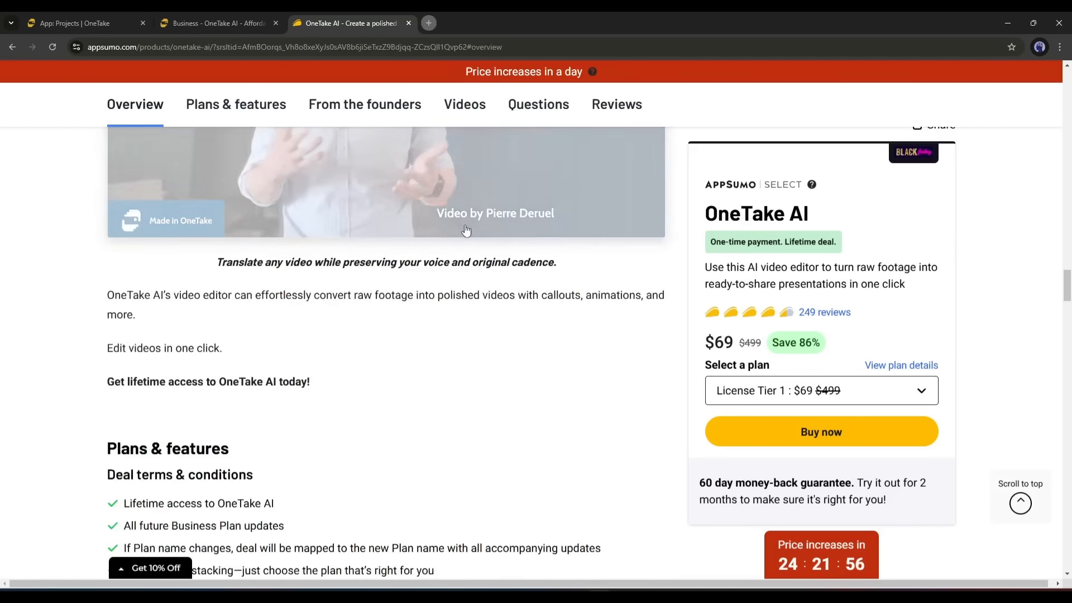
pyautogui.scroll(-5, 468, 233)
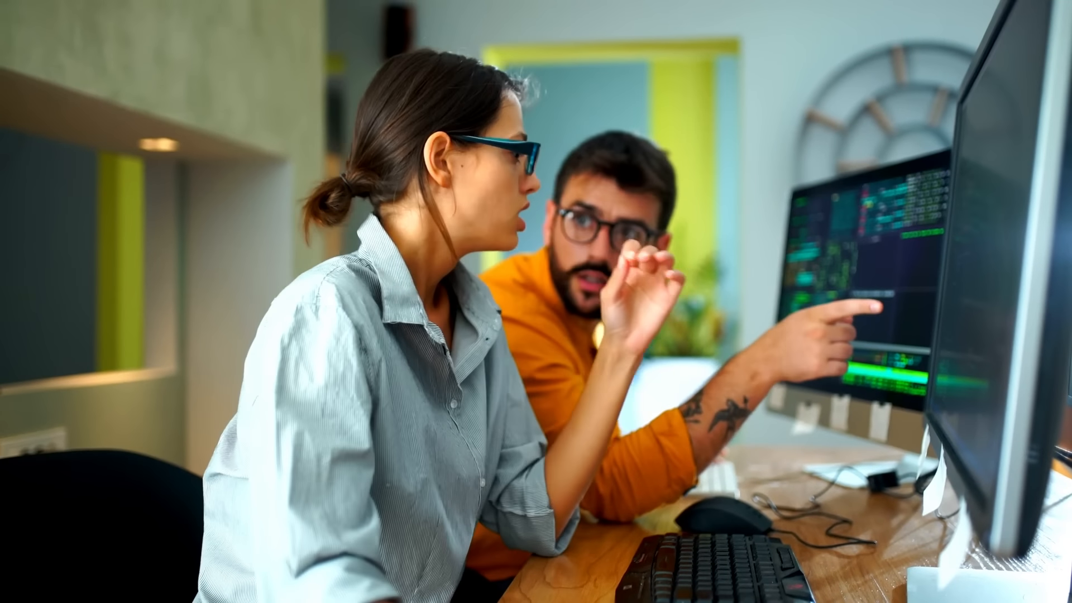